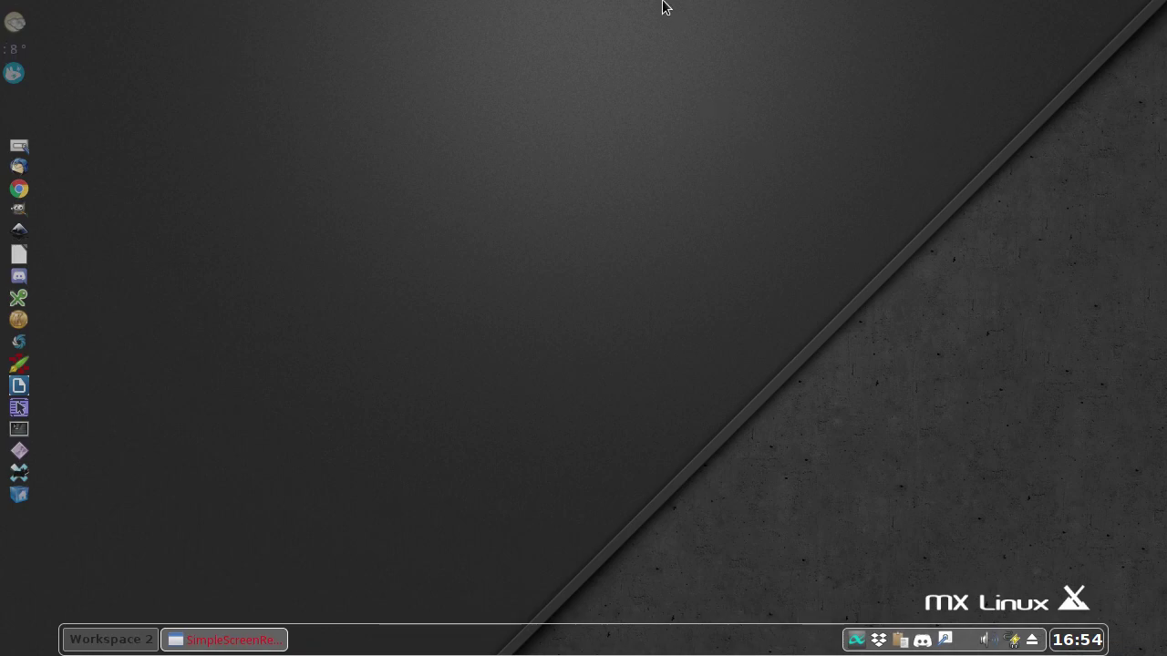
Open MX Repo Manager, unlocking the default keyring with its password, and maximize the window
right_click(316, 99)
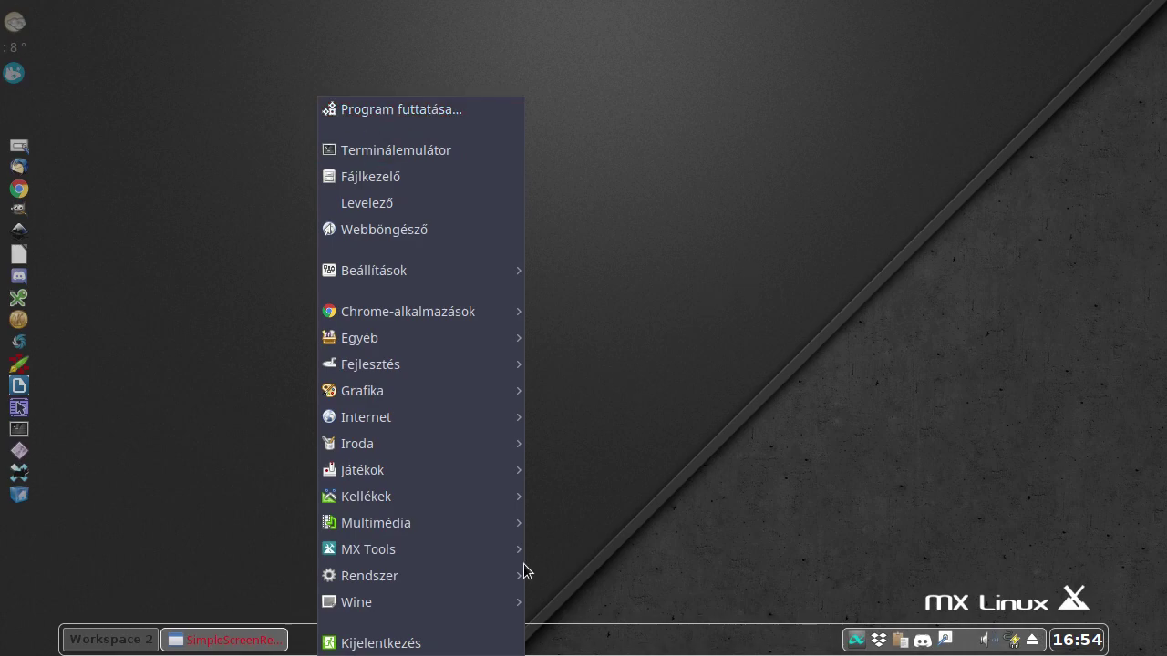
mouse_move(401, 552)
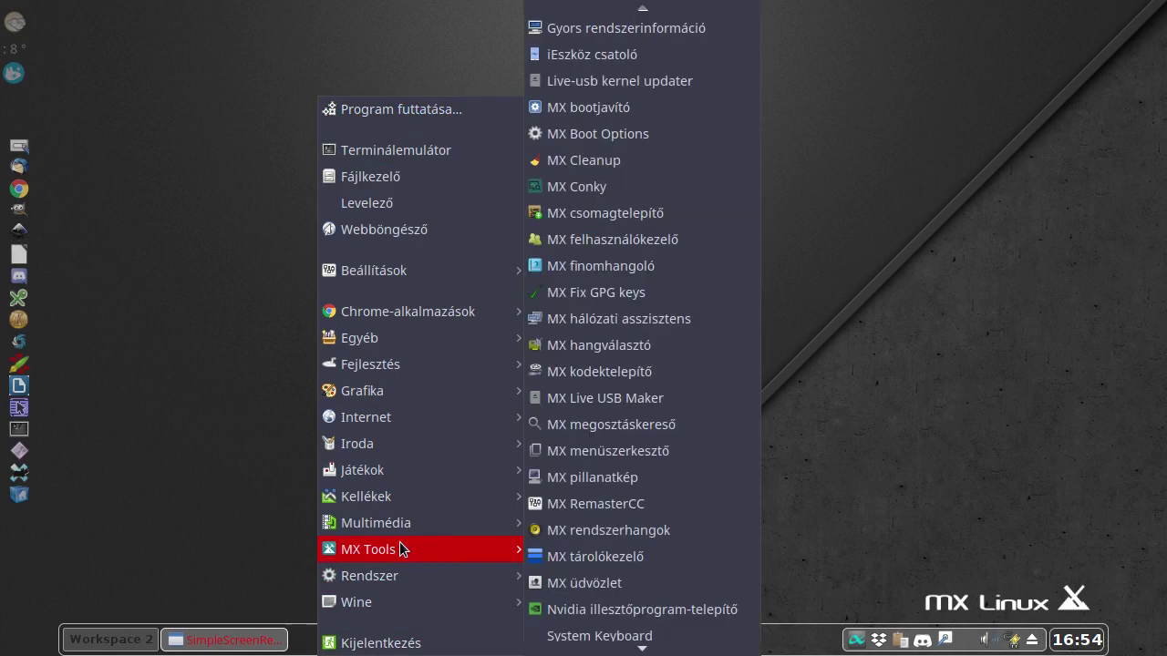
left_click(663, 556)
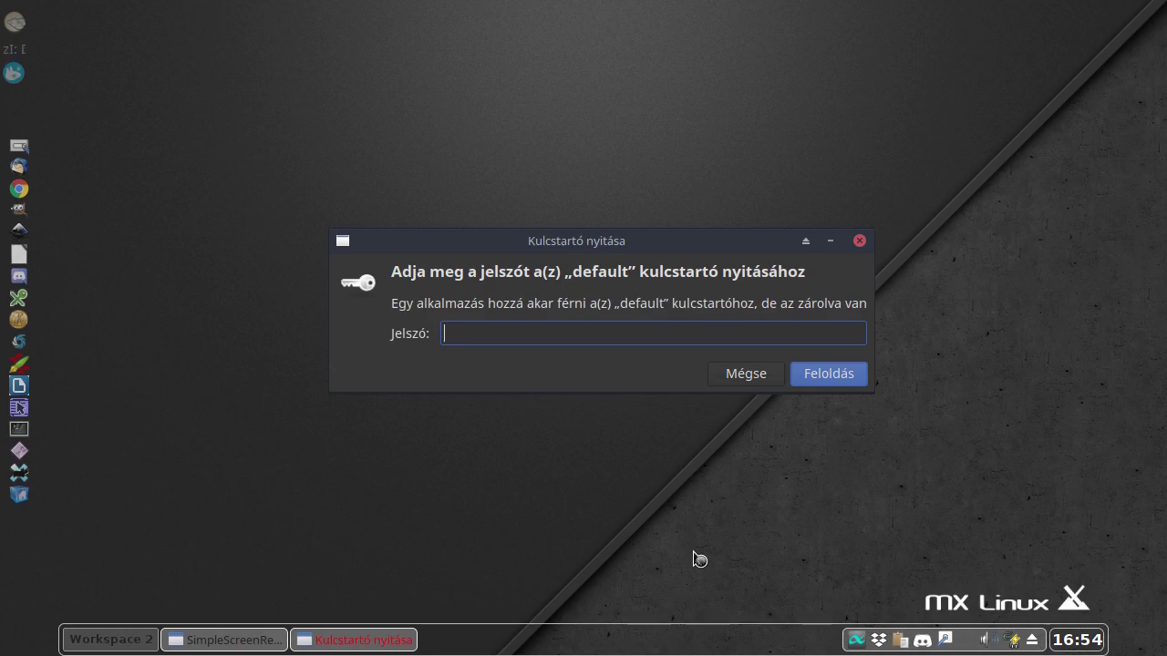
type("aaaaaaa")
left_click(850, 381)
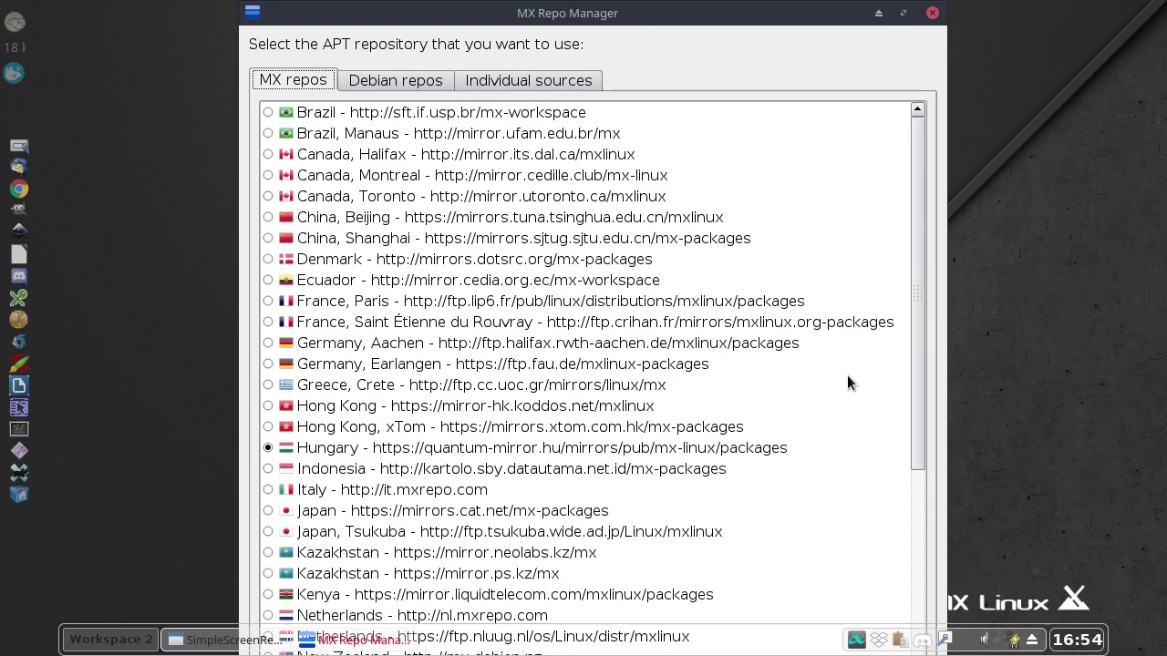
double_click(691, 13)
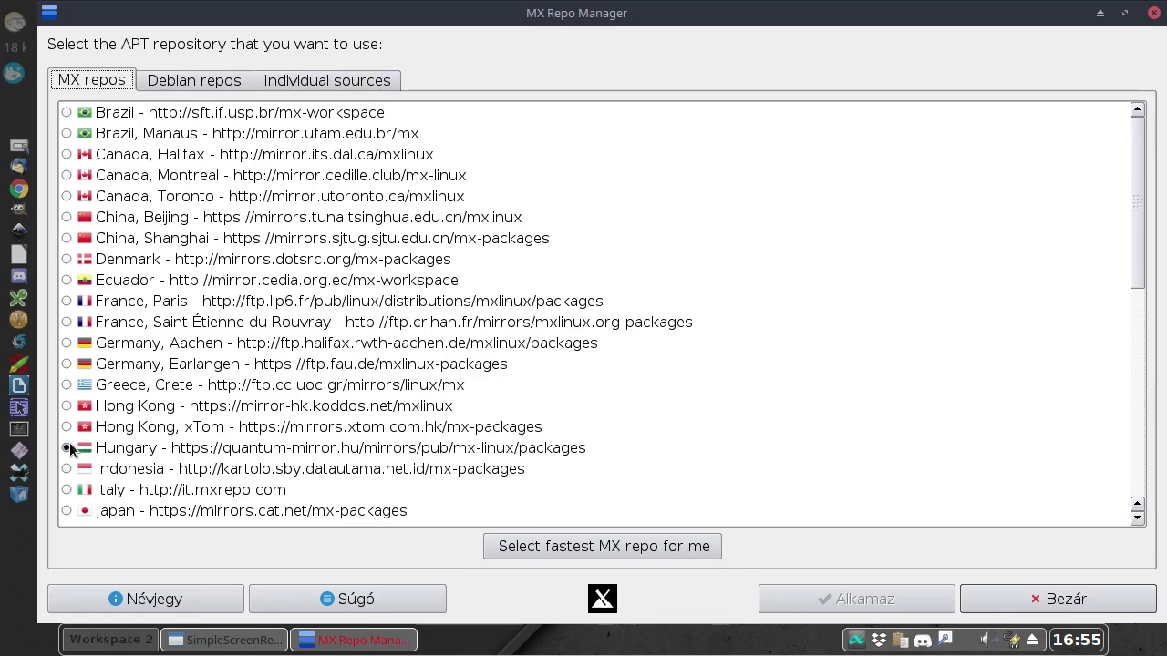
Try the Denmark and Canada, Halifax mirrors, and have the fastest MX repo selected automatically
left_click(67, 259)
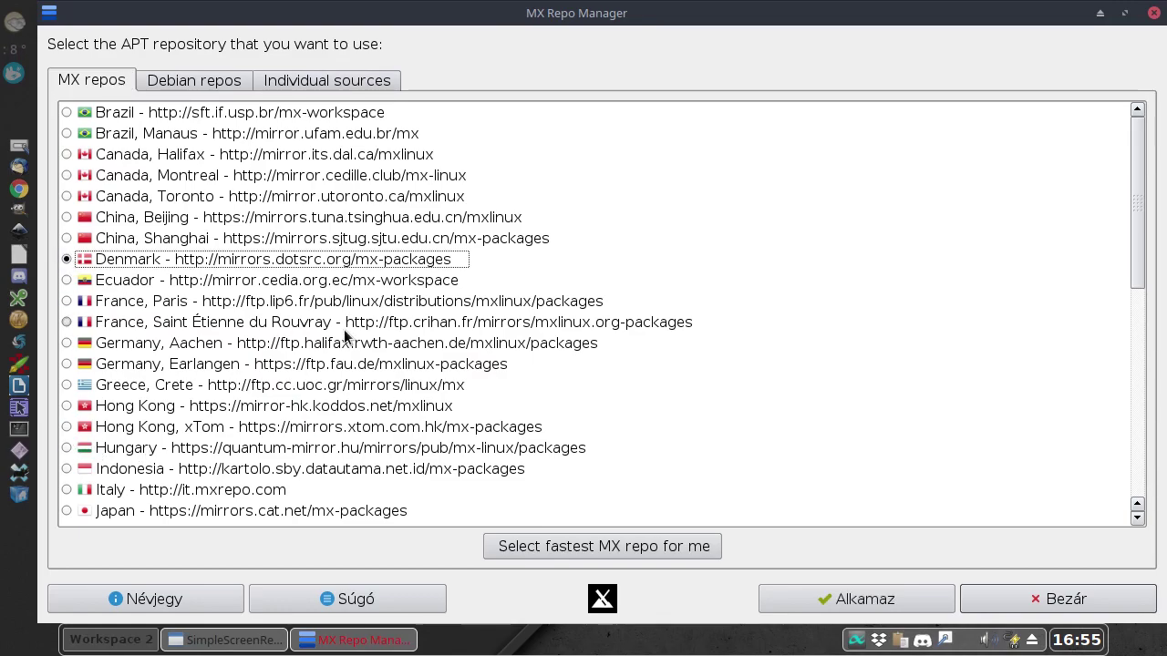
left_click(66, 154)
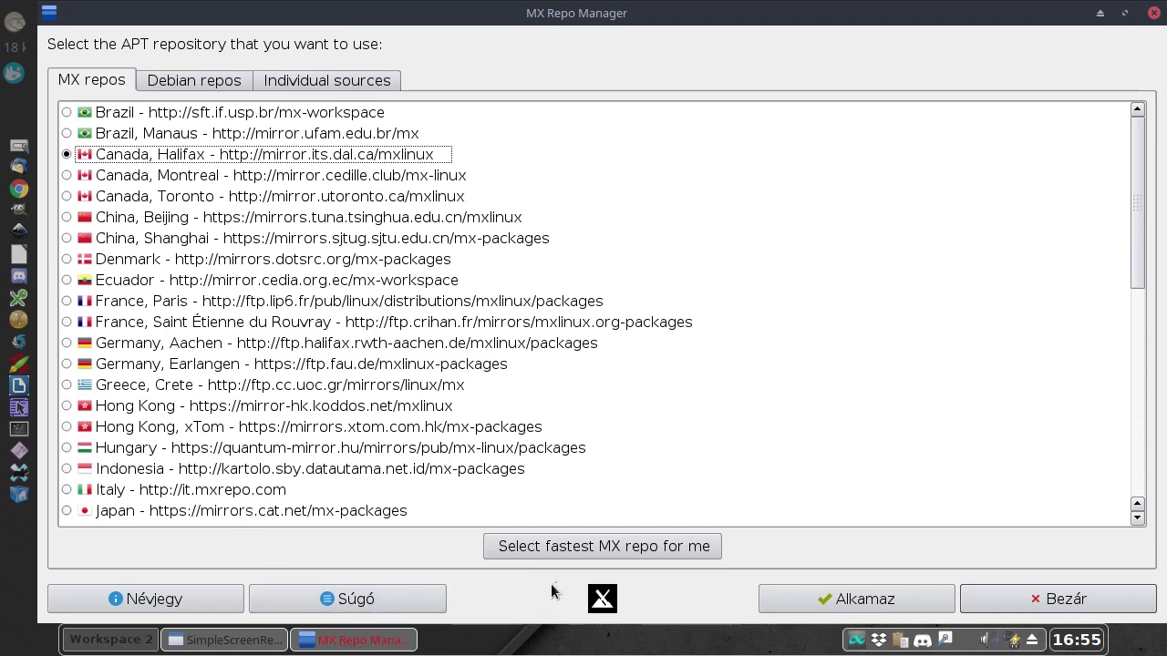
left_click(568, 545)
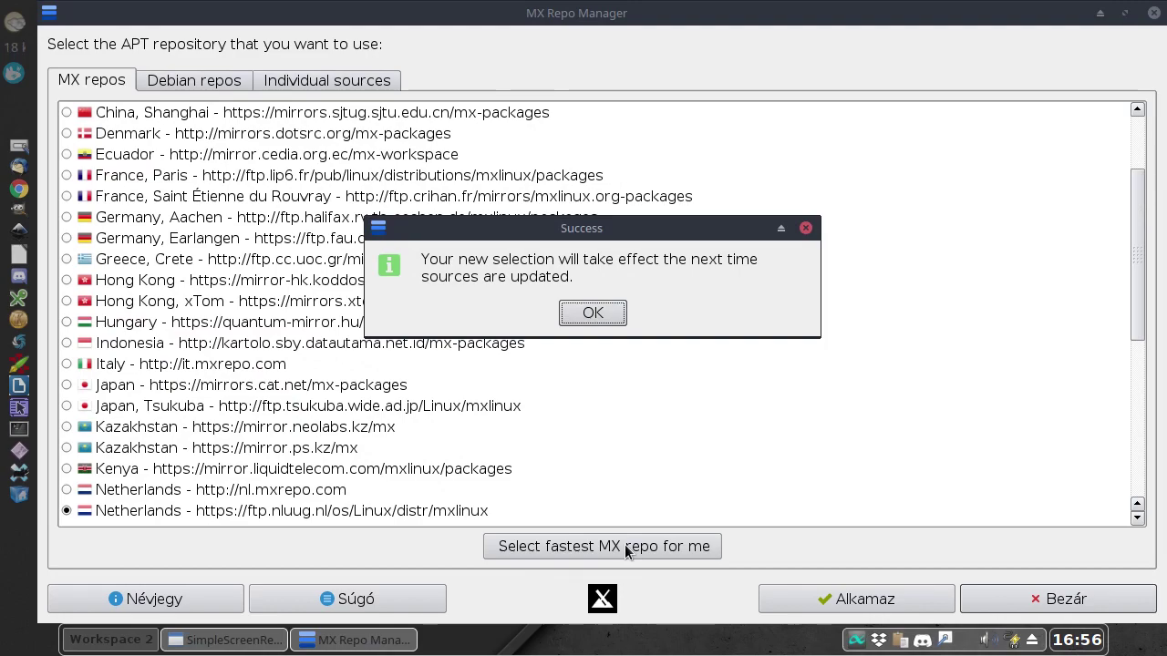
left_click(592, 313)
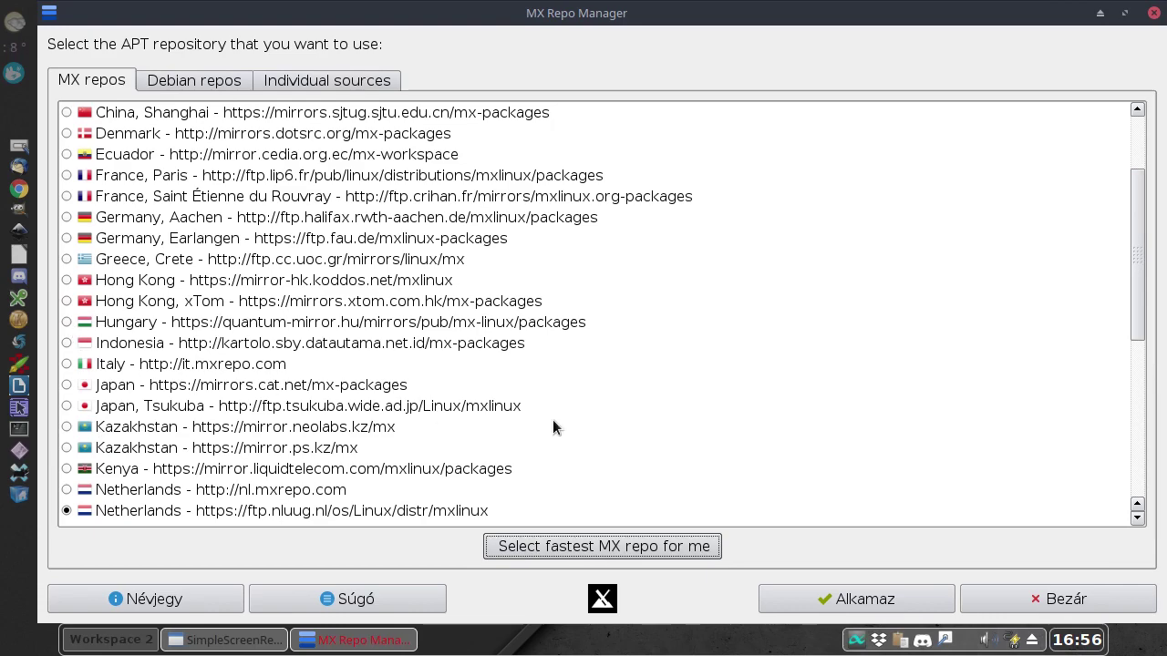
Have the fastest Debian repo selected automatically for the Debian sources
left_click(228, 88)
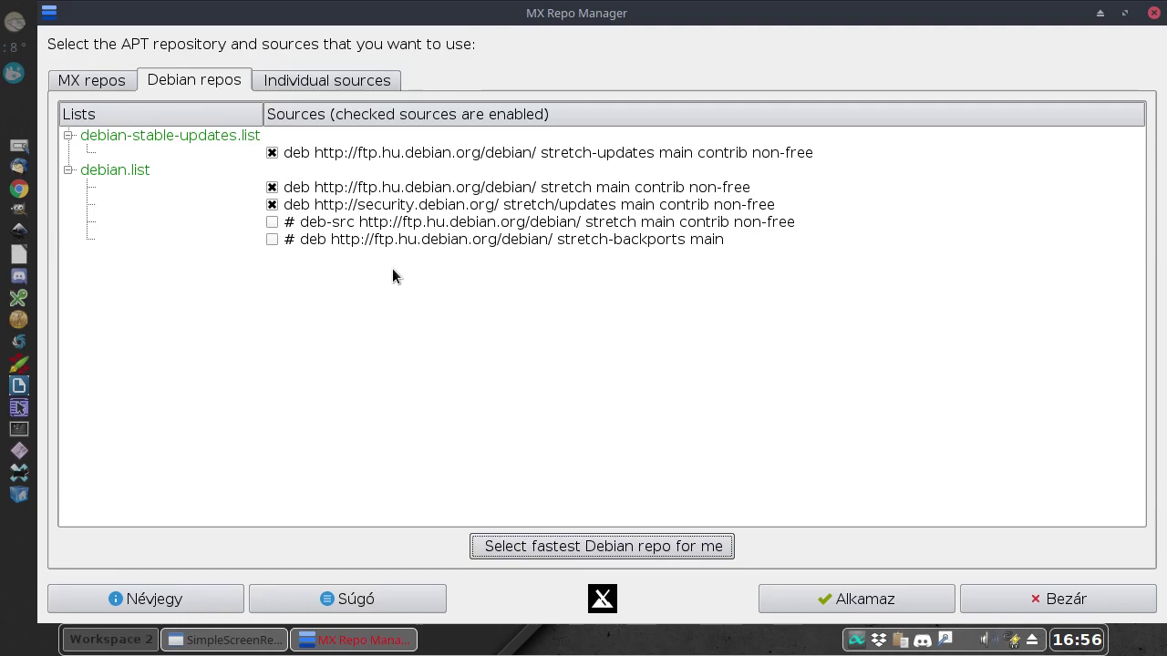
left_click(604, 549)
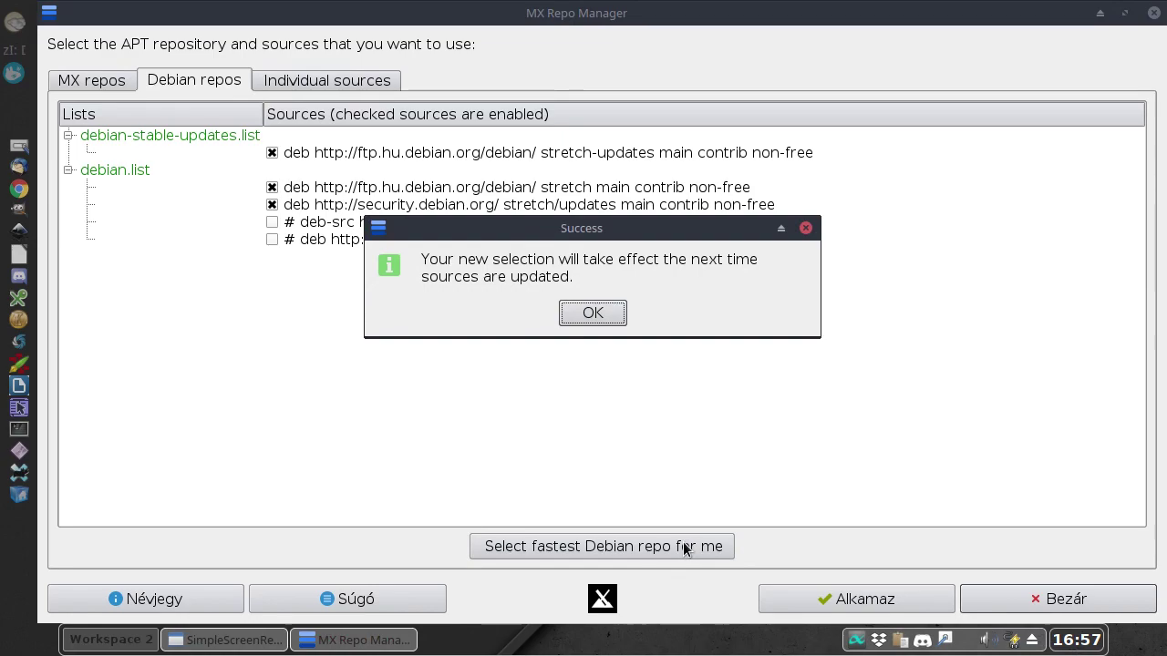
left_click(574, 313)
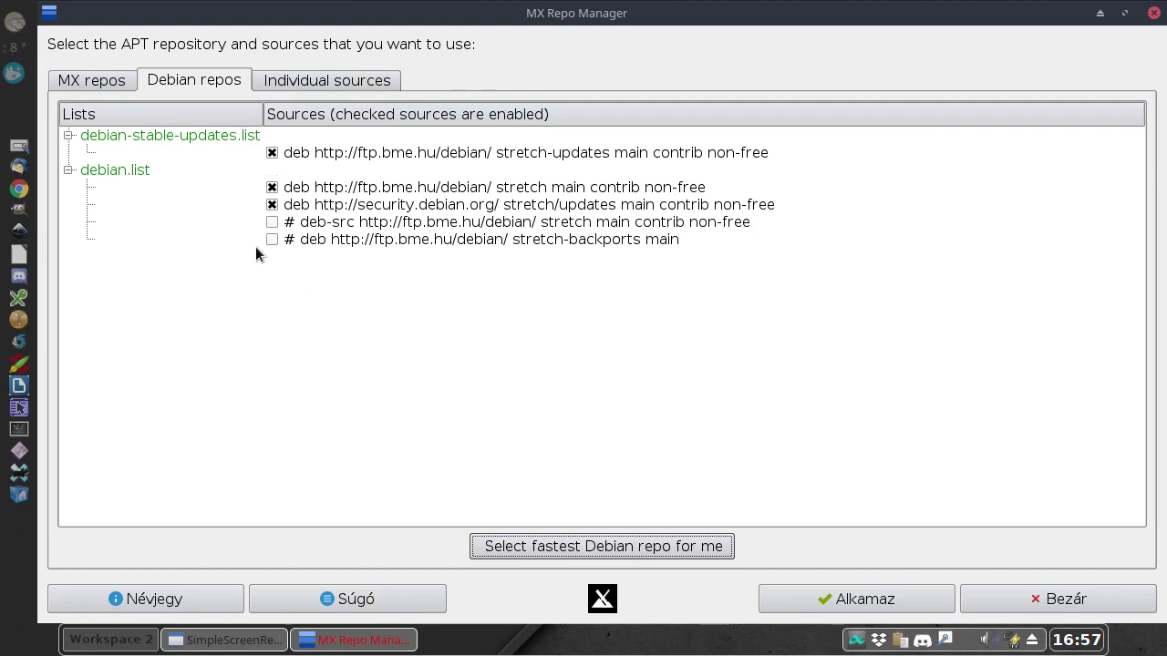
Try switching the security, deb-src and stretch-backports sources in debian.list on and off
left_click(271, 204)
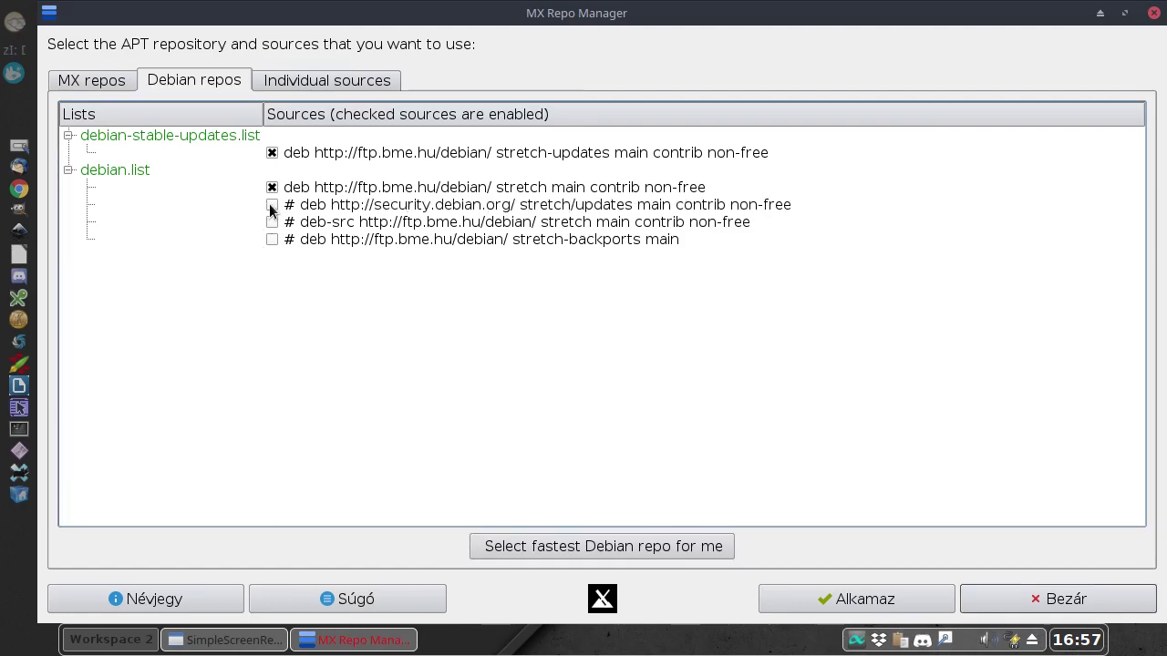
left_click(272, 205)
left_click(272, 223)
left_click(274, 242)
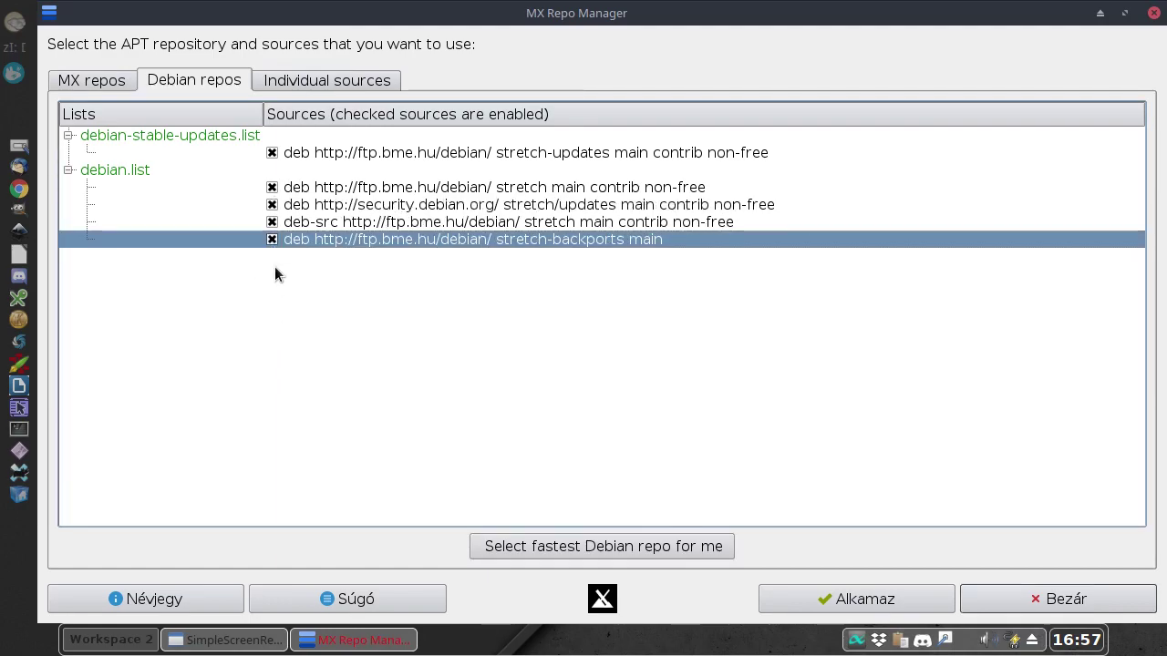
left_click(271, 222)
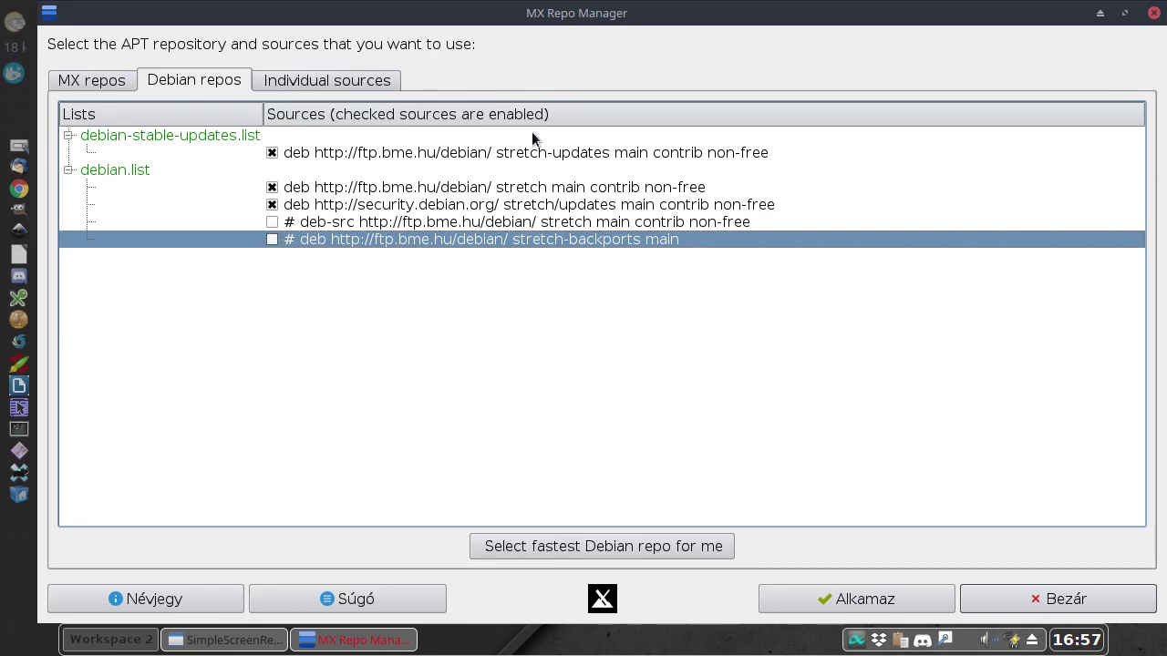
Toggle the debian.list deb-src entry on and back off among the individual sources, apply the selection and close the repository manager
left_click(327, 80)
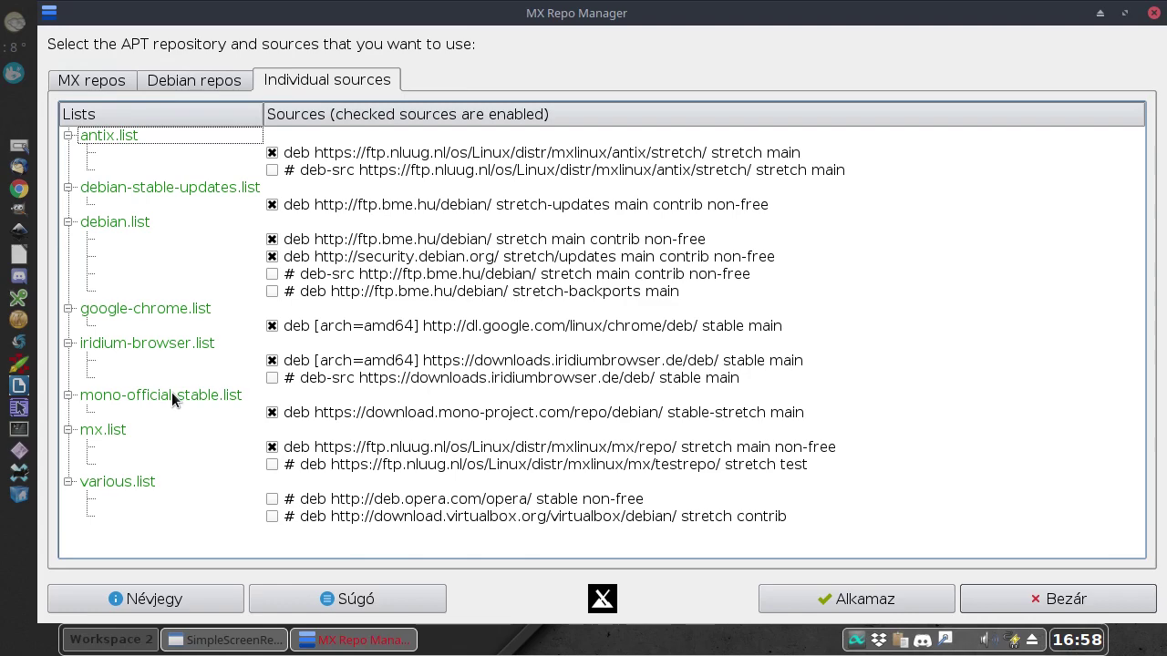
left_click(272, 275)
left_click(271, 274)
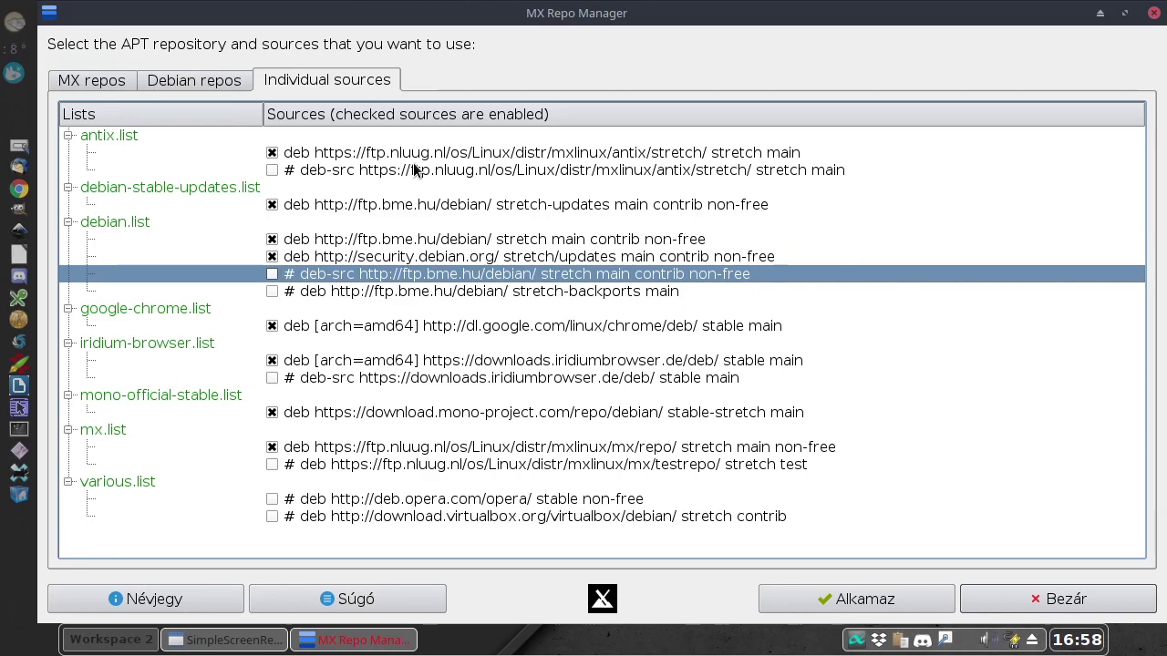
left_click(876, 599)
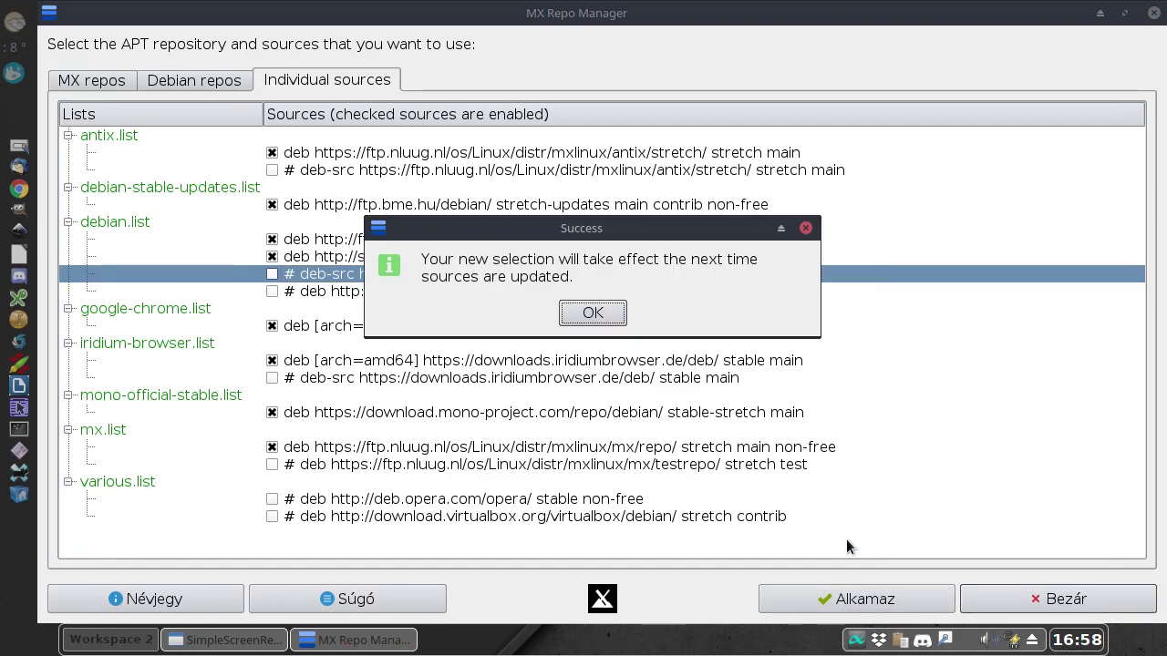
left_click(603, 321)
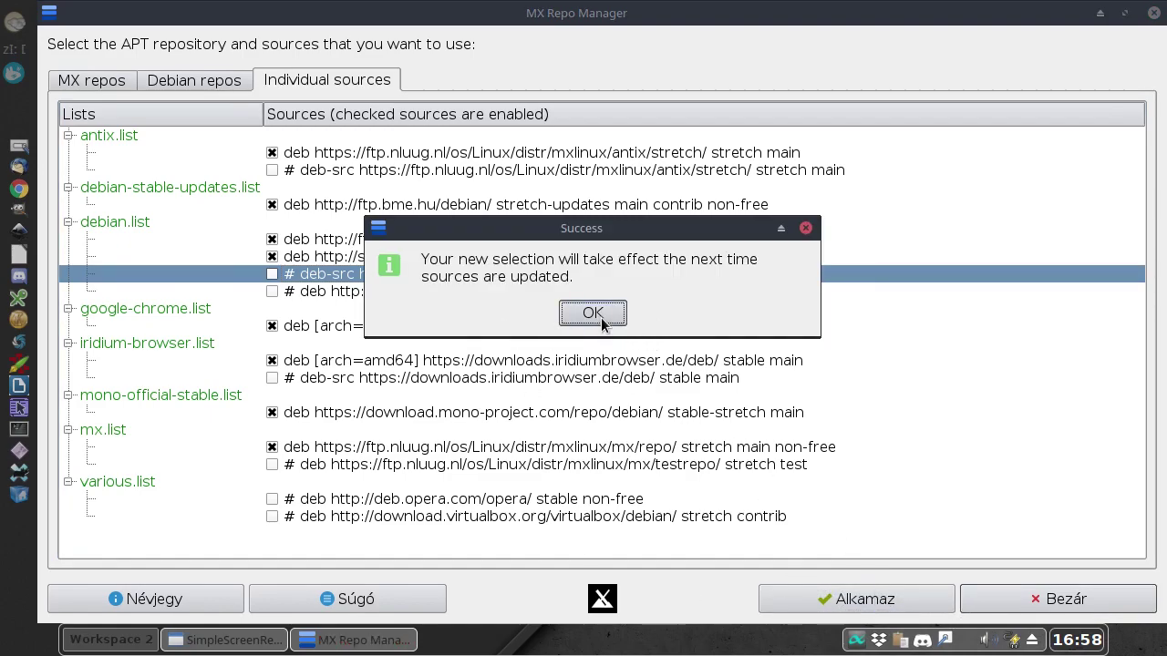
left_click(1022, 599)
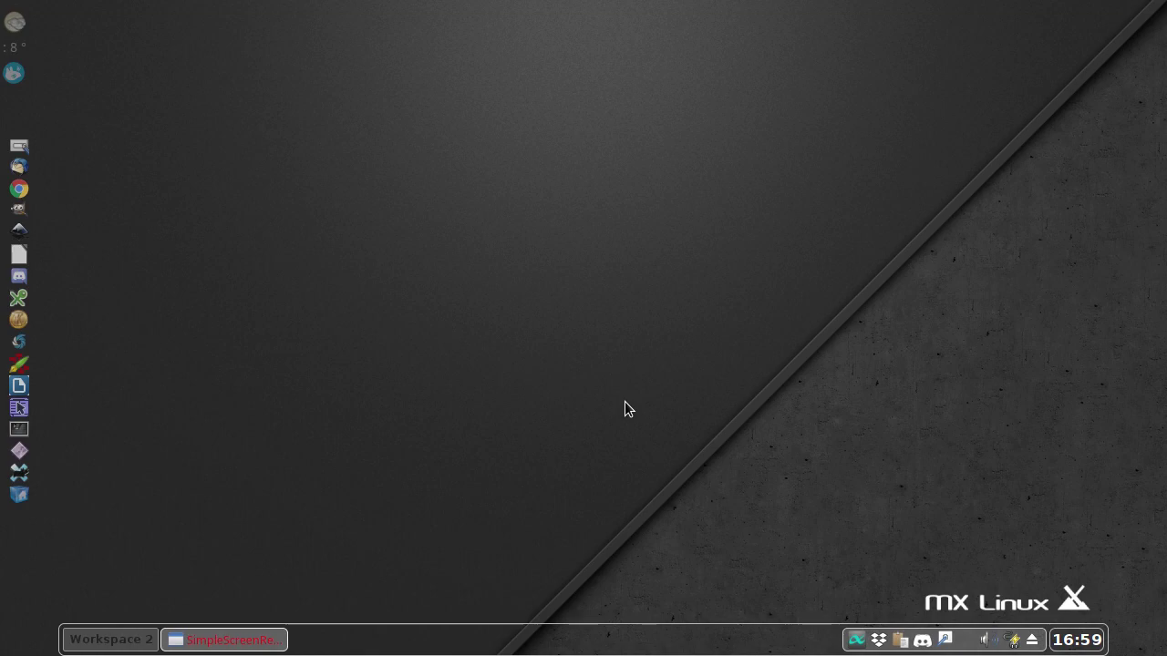
Open MX Package Installer (MX csomagtelepítő) from the MX Tools and maximize its window
right_click(281, 91)
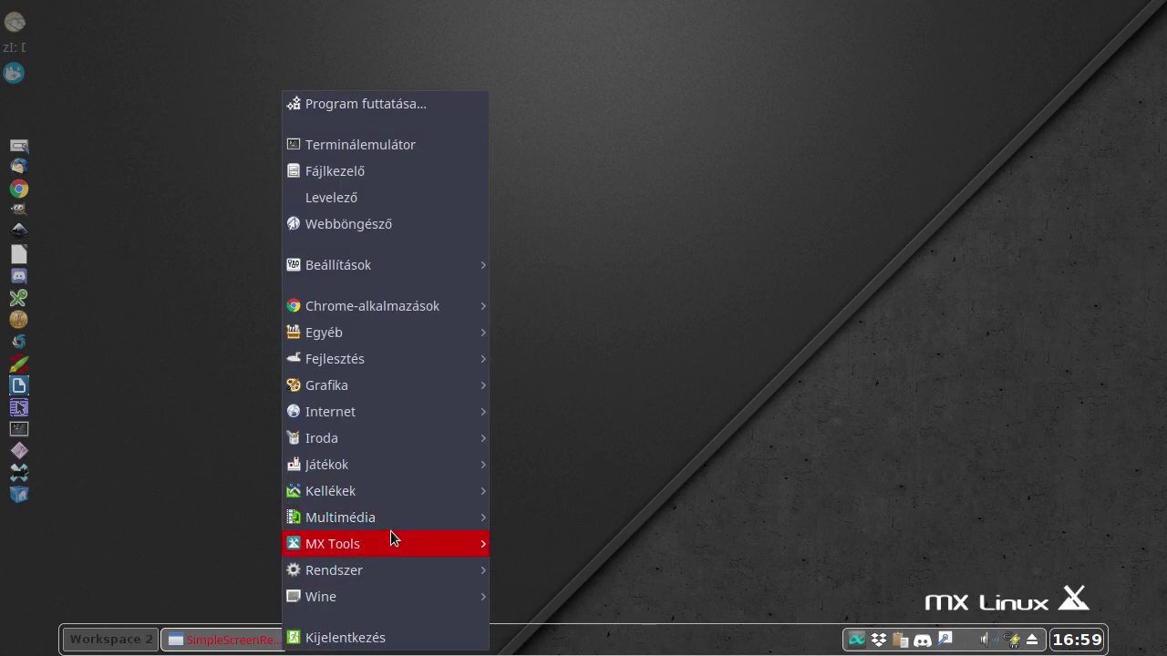
mouse_move(390, 539)
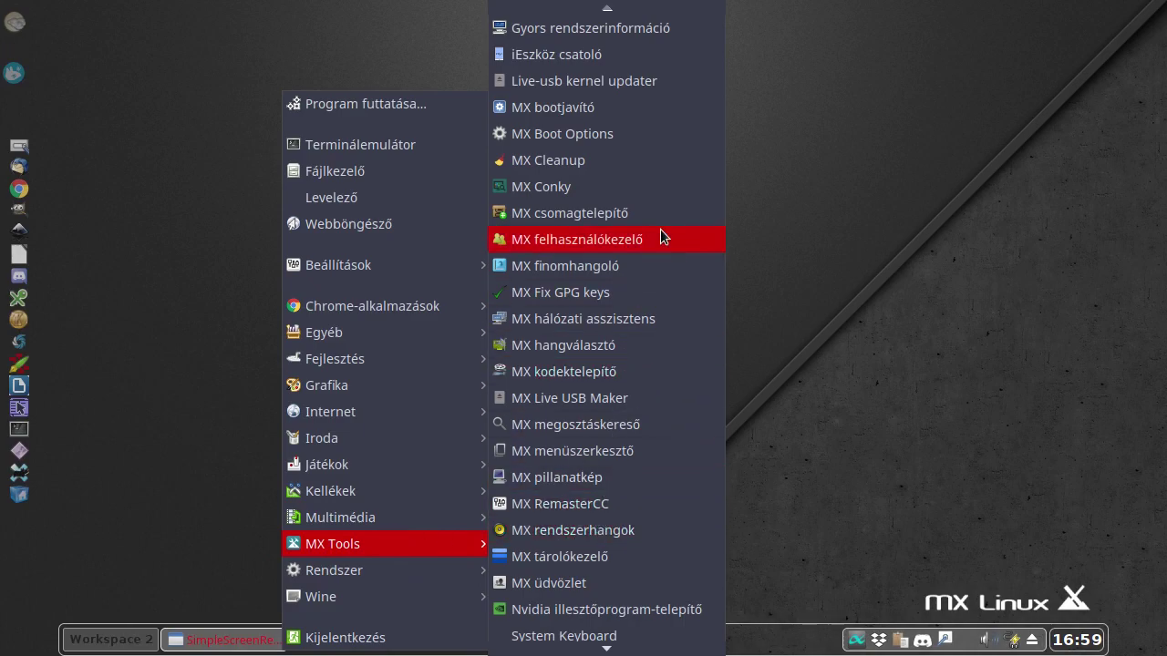
left_click(605, 212)
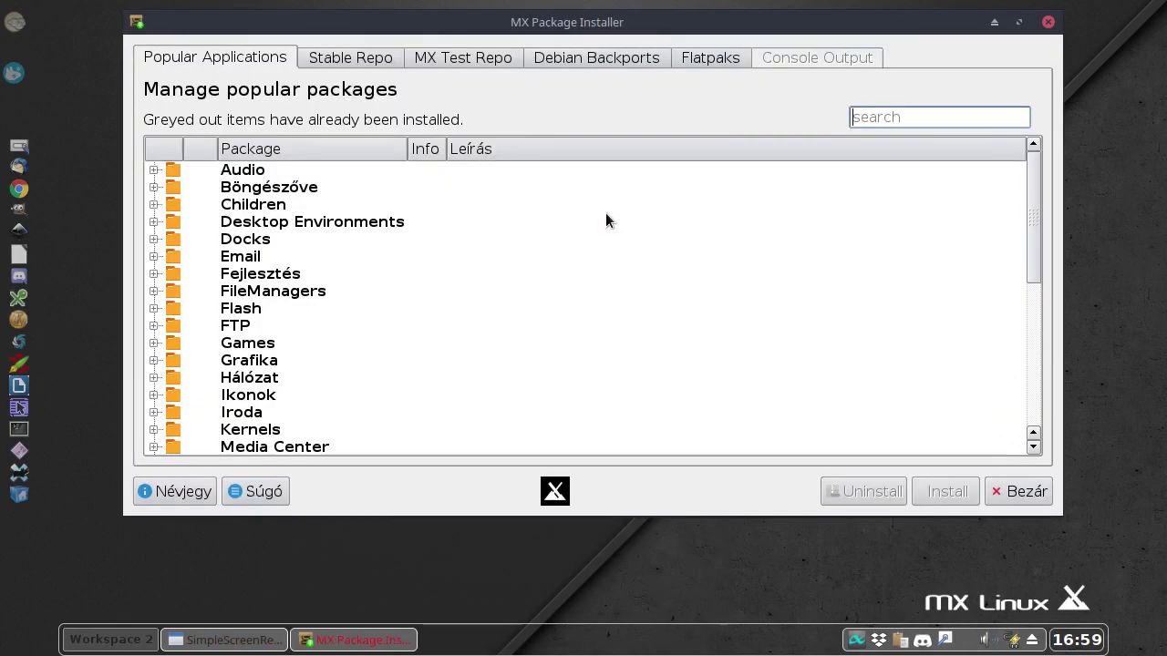
left_click(1016, 22)
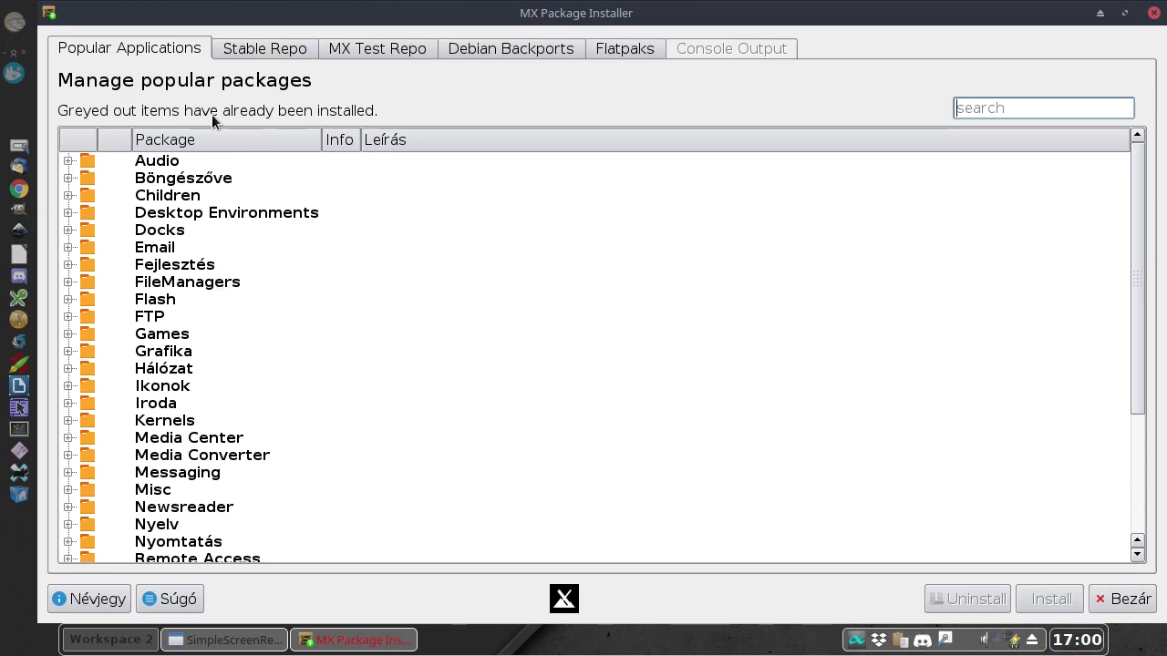
View the package information for DeaDBeeF in the Audio category and close it
left_click(68, 162)
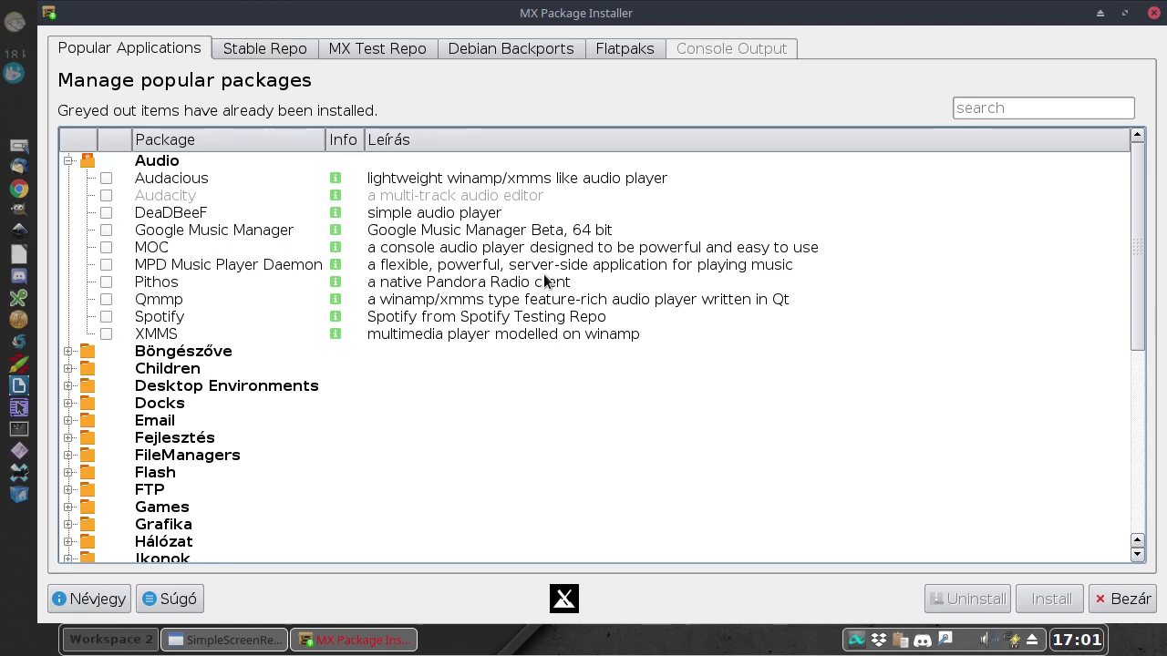
left_click(336, 212)
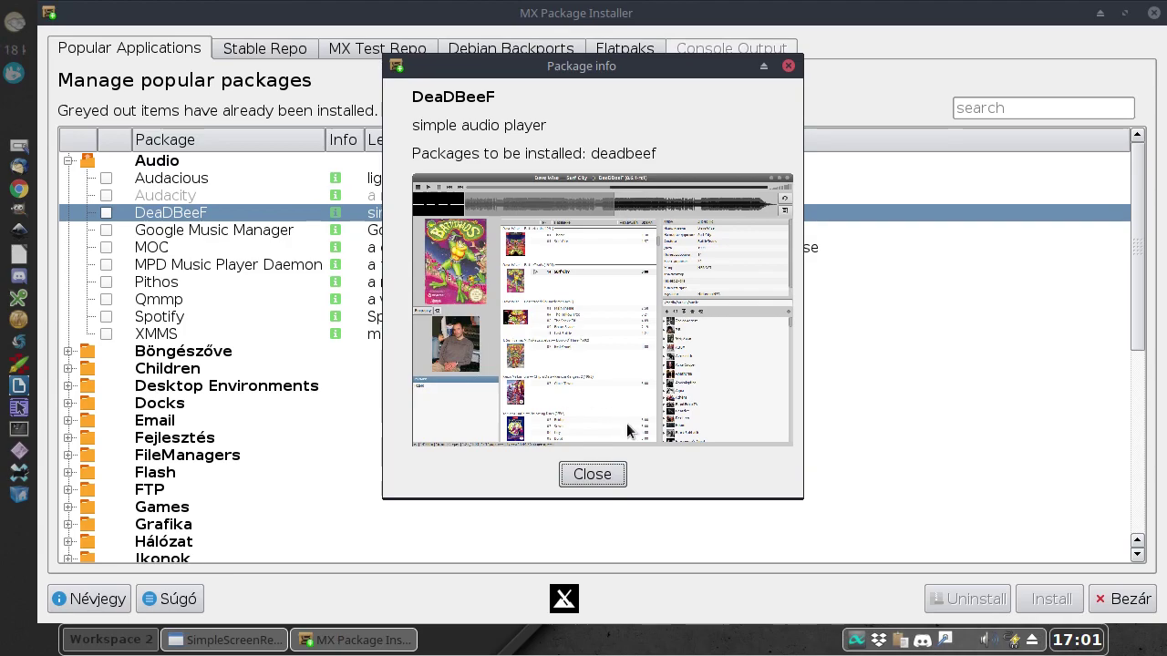
left_click(609, 474)
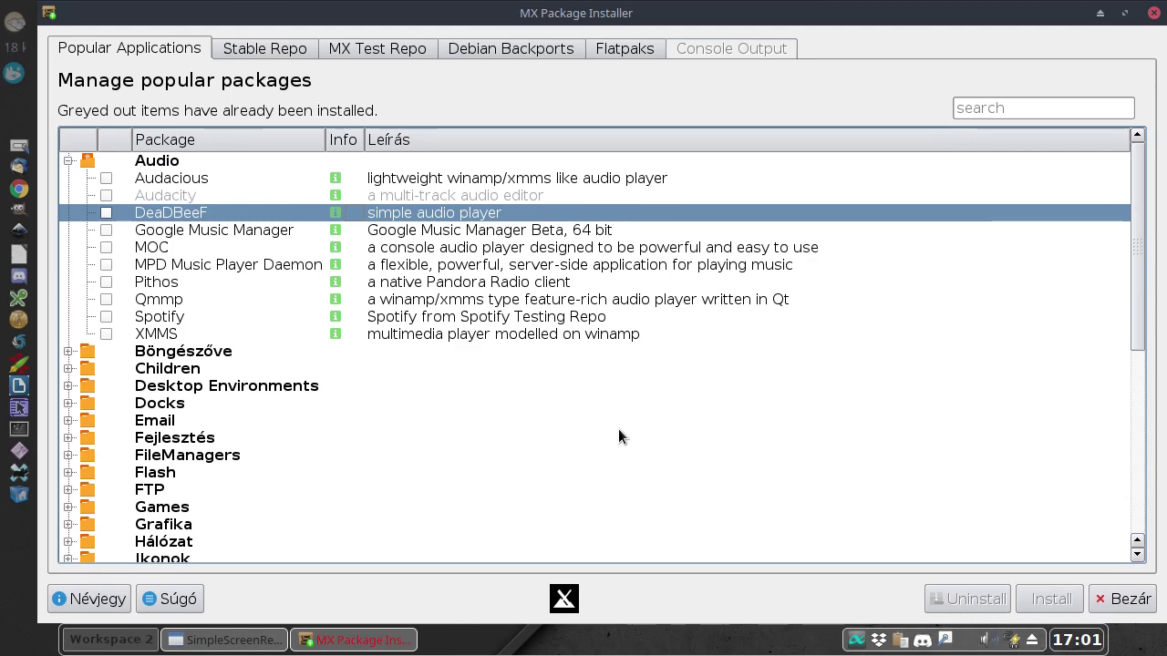
Examine the packages offered in the Böngészőve, Children, Media Center and Kernels categories
left_click(69, 353)
scroll(196, 351, "down", 4)
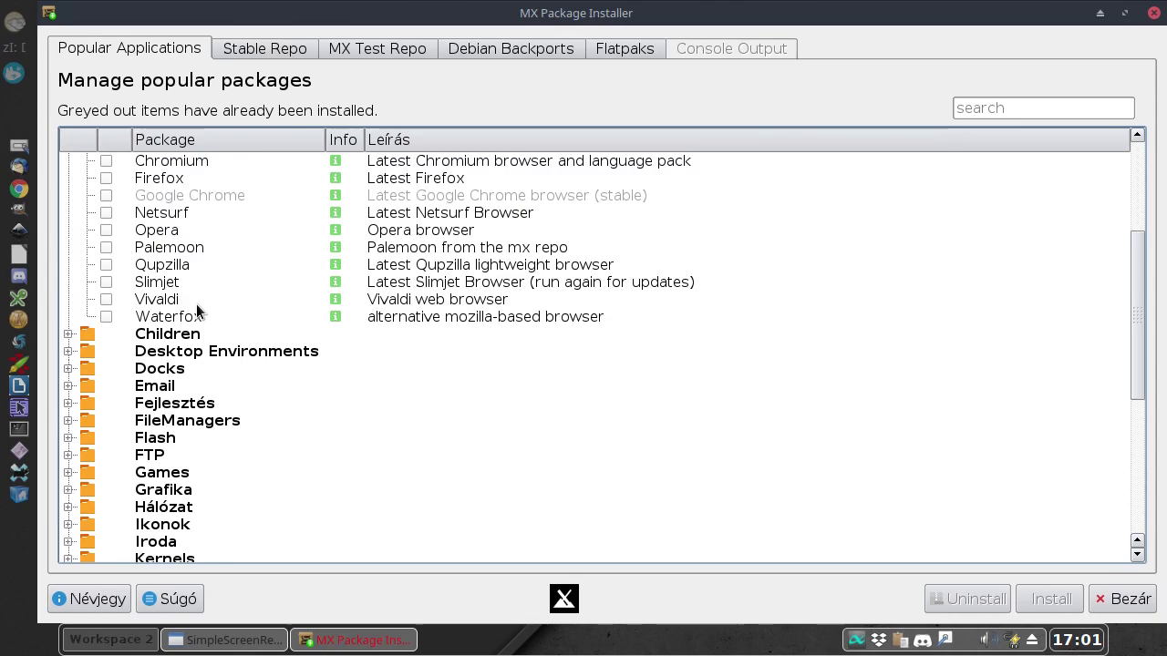
left_click(68, 334)
left_click(69, 334)
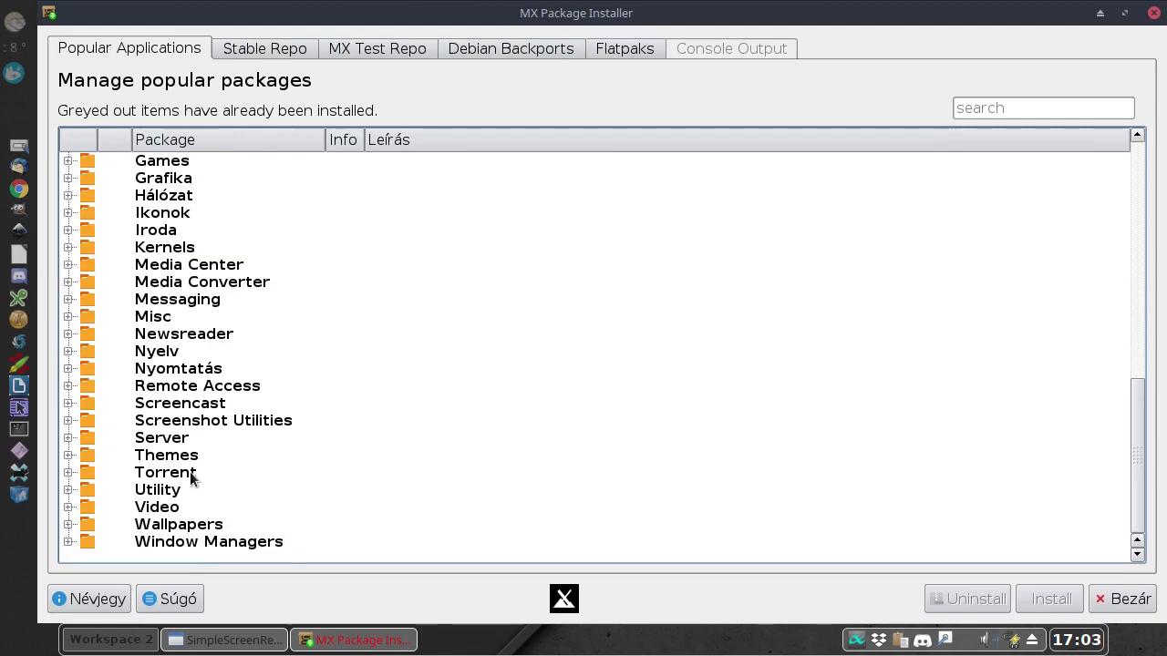
left_click(68, 264)
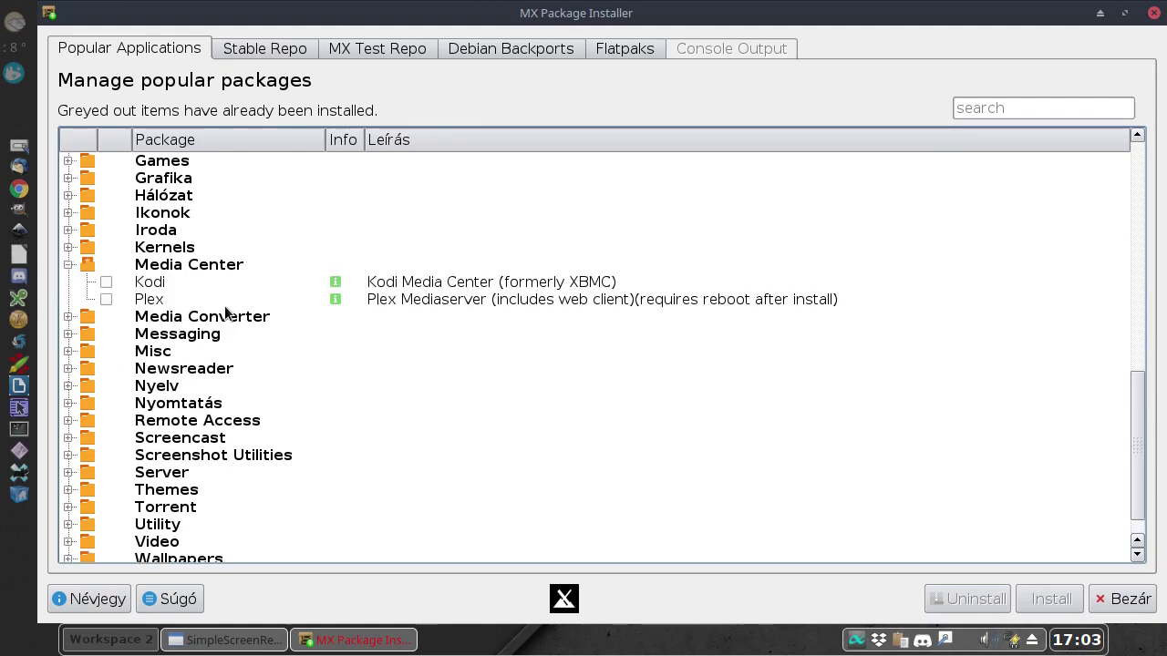
left_click(72, 248)
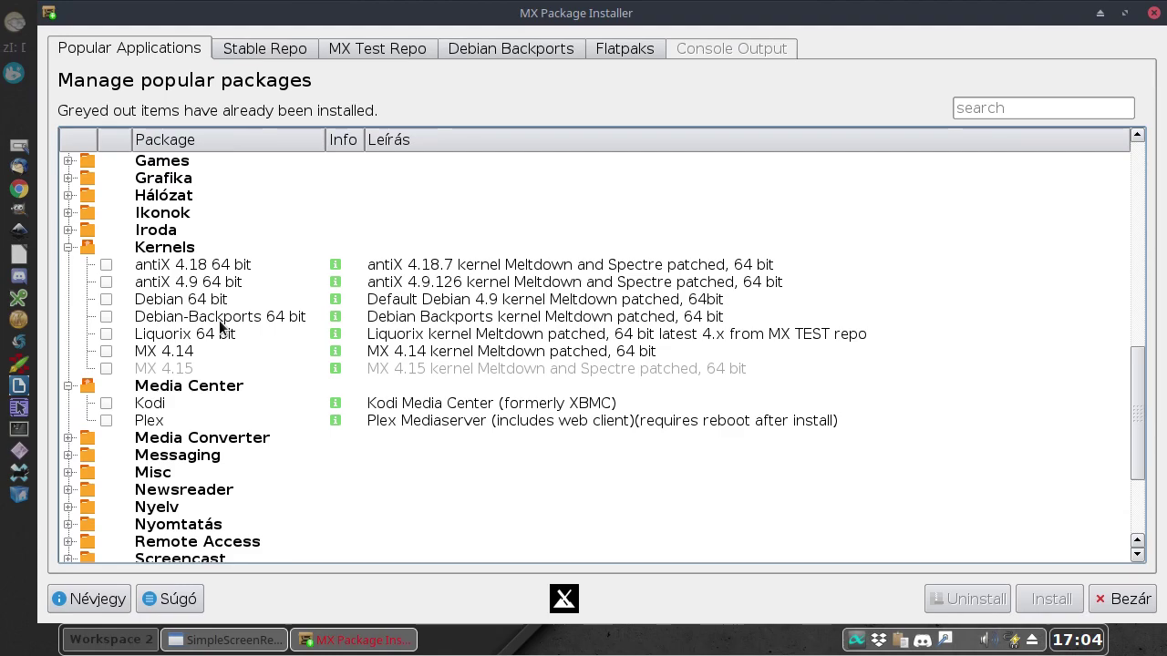
Look through the Nyelv category for the Hungarian language packages and return to the category's heading
double_click(156, 507)
scroll(313, 370, "down", 11)
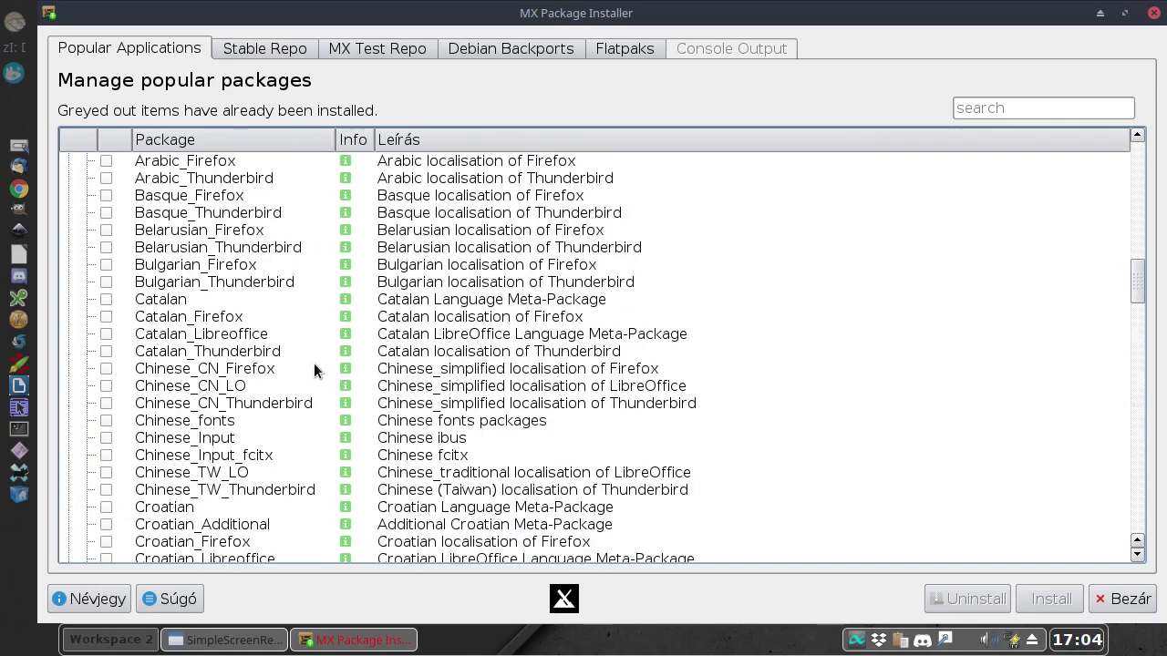
scroll(313, 364, "down", 9)
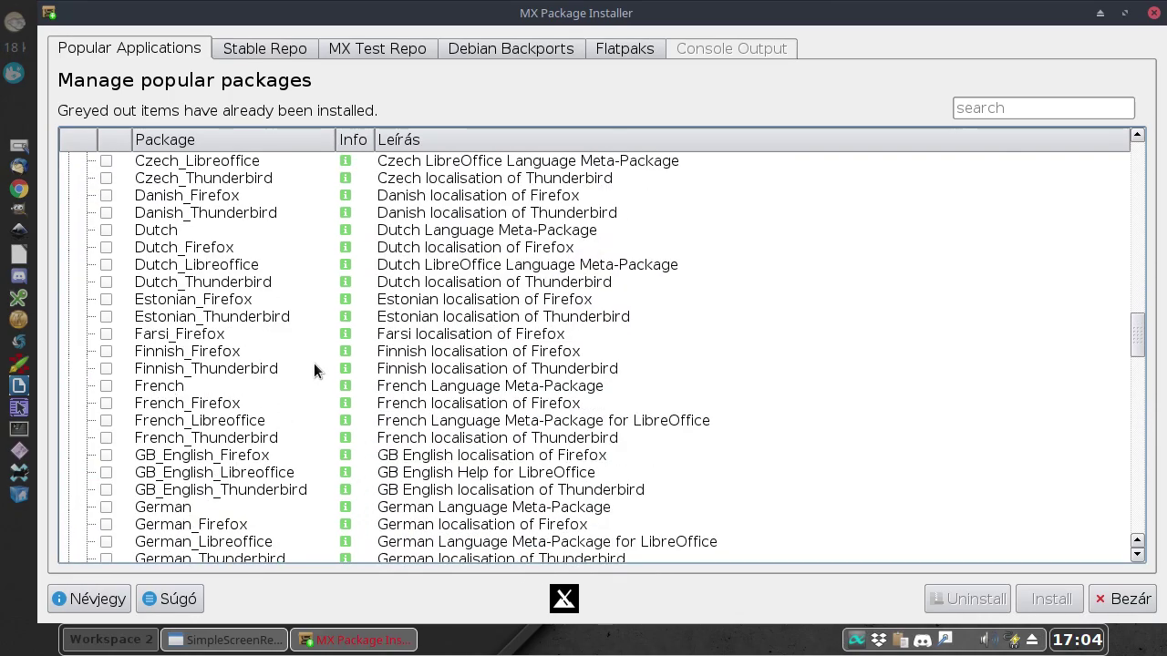
scroll(314, 368, "down", 2)
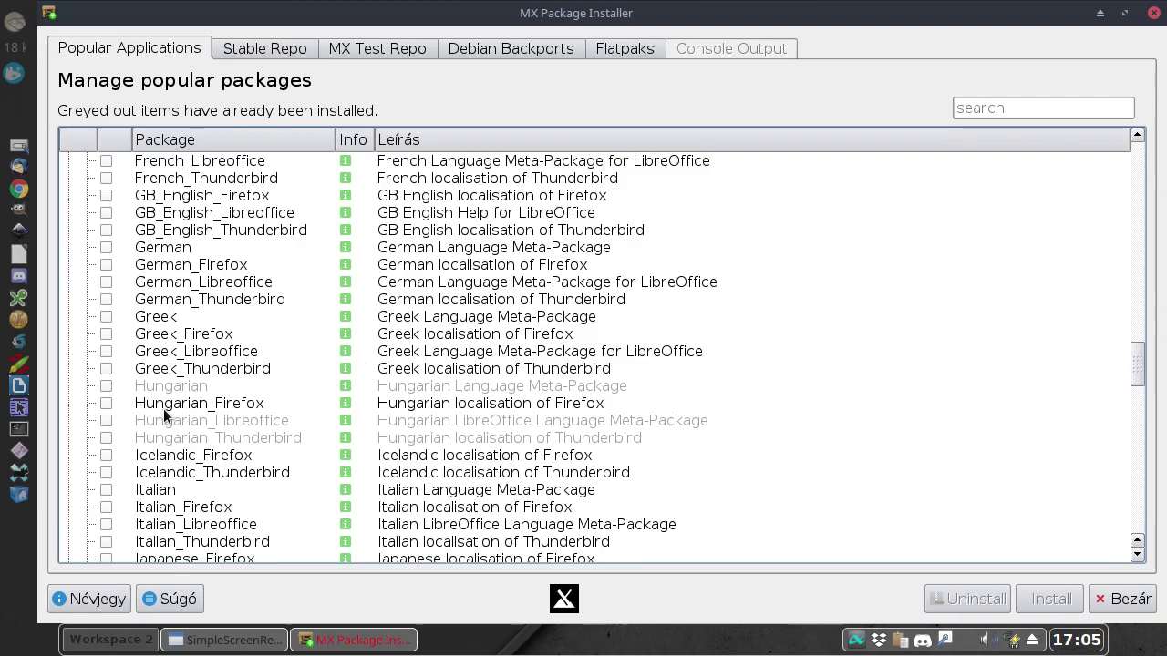
scroll(163, 408, "up", 6)
scroll(163, 408, "up", 13)
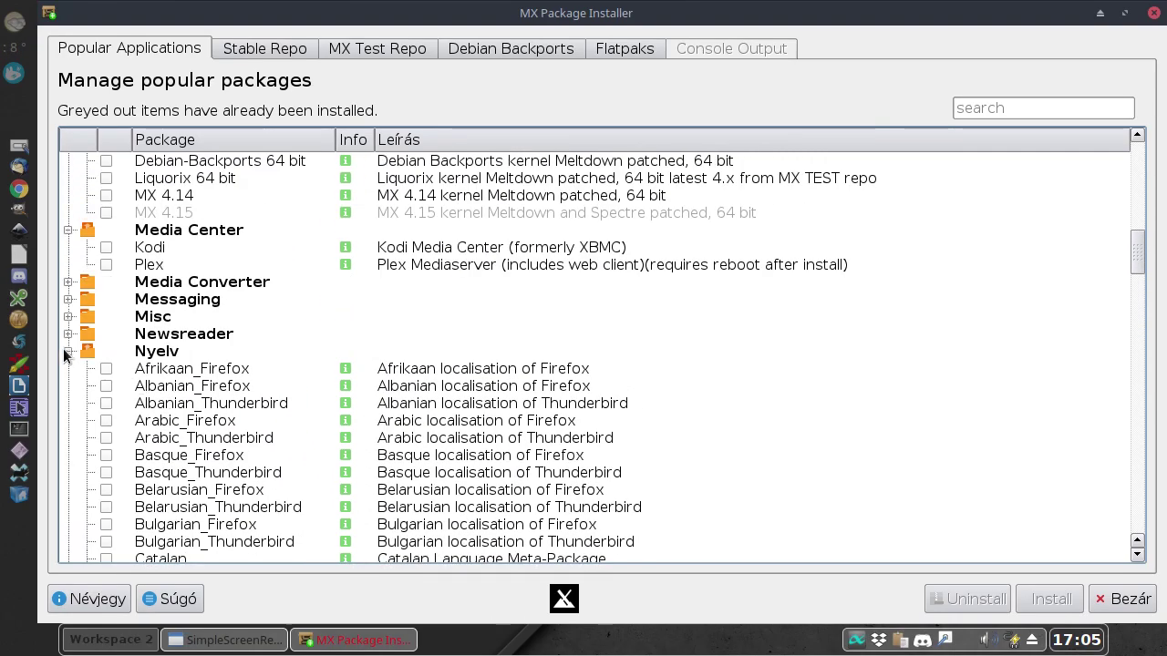
Mark Afrikaan_Firefox in the Nyelv category, and tick and untick the installed MX 4.15 kernel
left_click(106, 369)
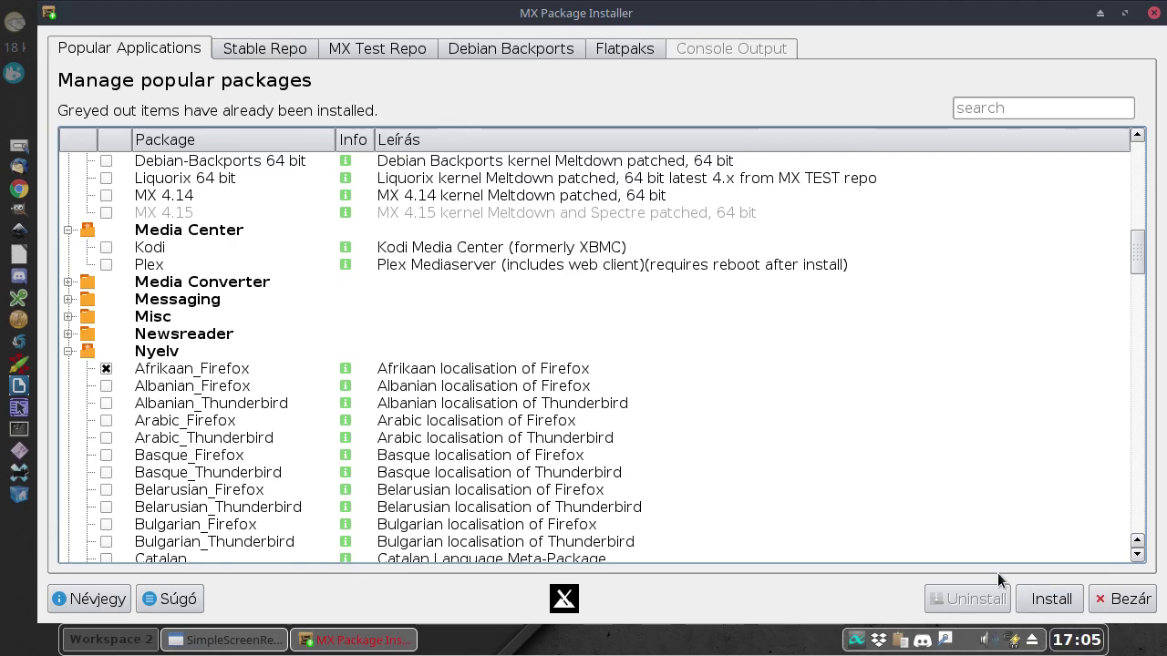
left_click(106, 368)
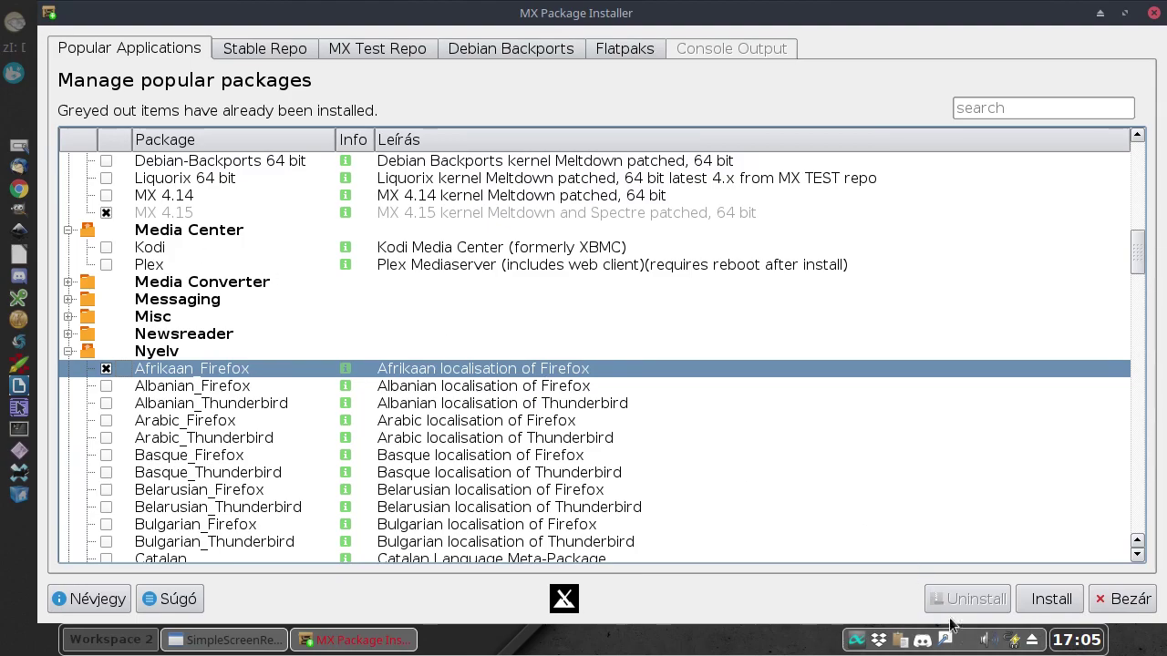
left_click(113, 215)
left_click(105, 211)
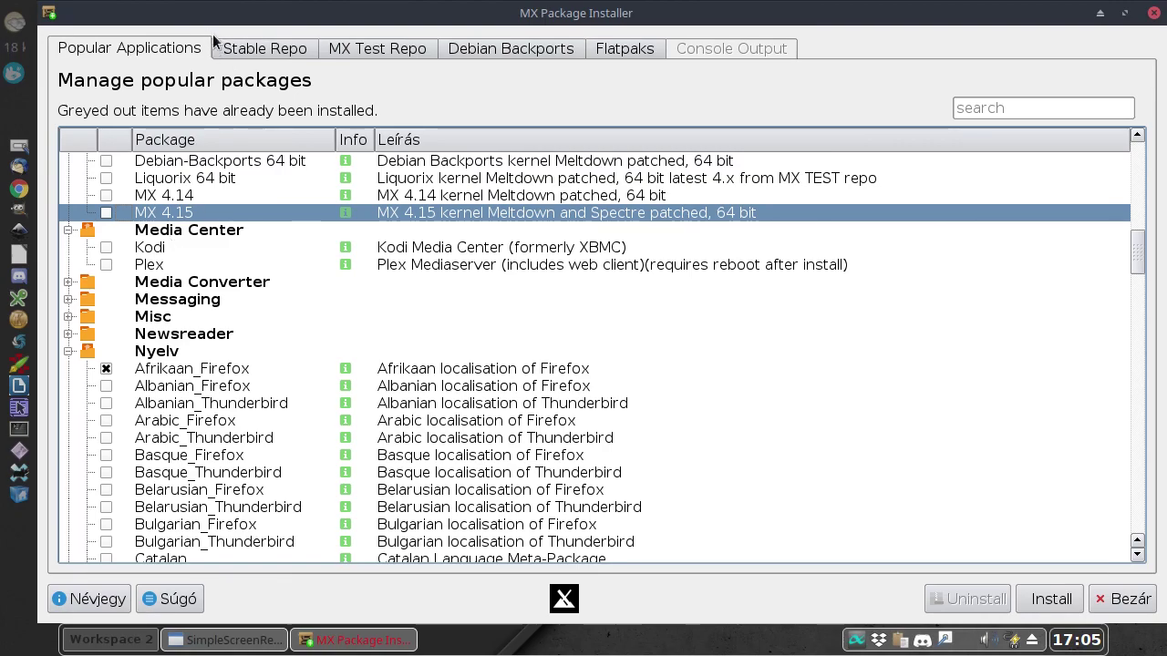
Search the Stable Repo packages for "obs-"
left_click(246, 47)
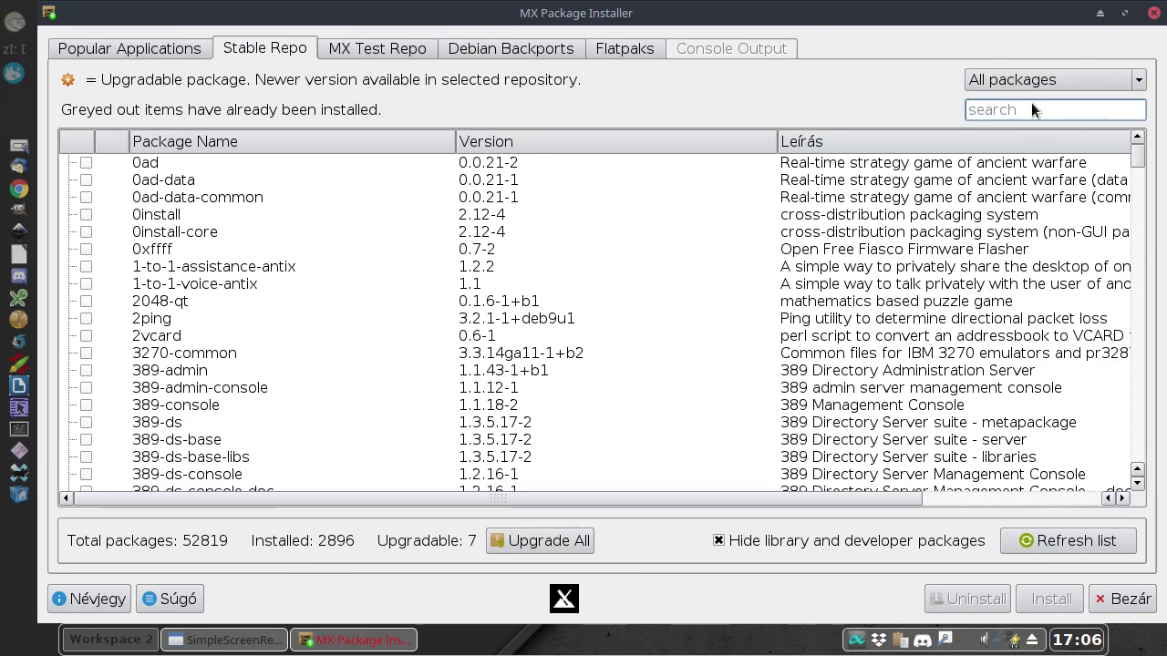
type("ob")
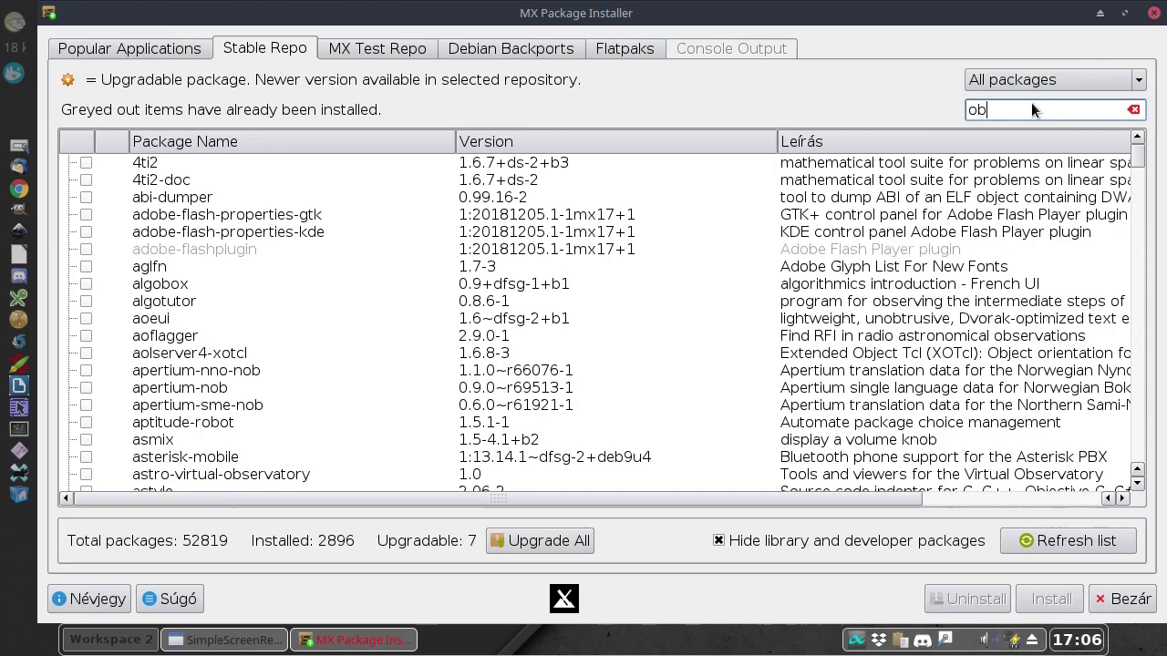
type("s-")
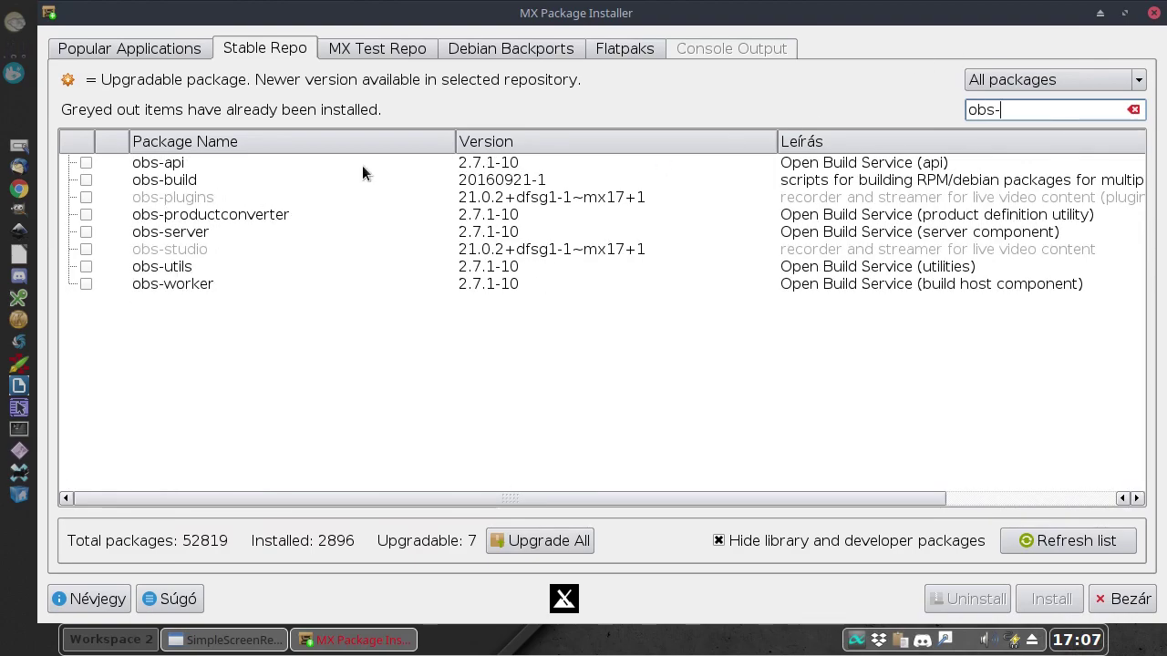
Uninstall the obs-plugins and obs-studio packages, agreeing to continue with the removal
left_click(85, 197)
left_click(86, 249)
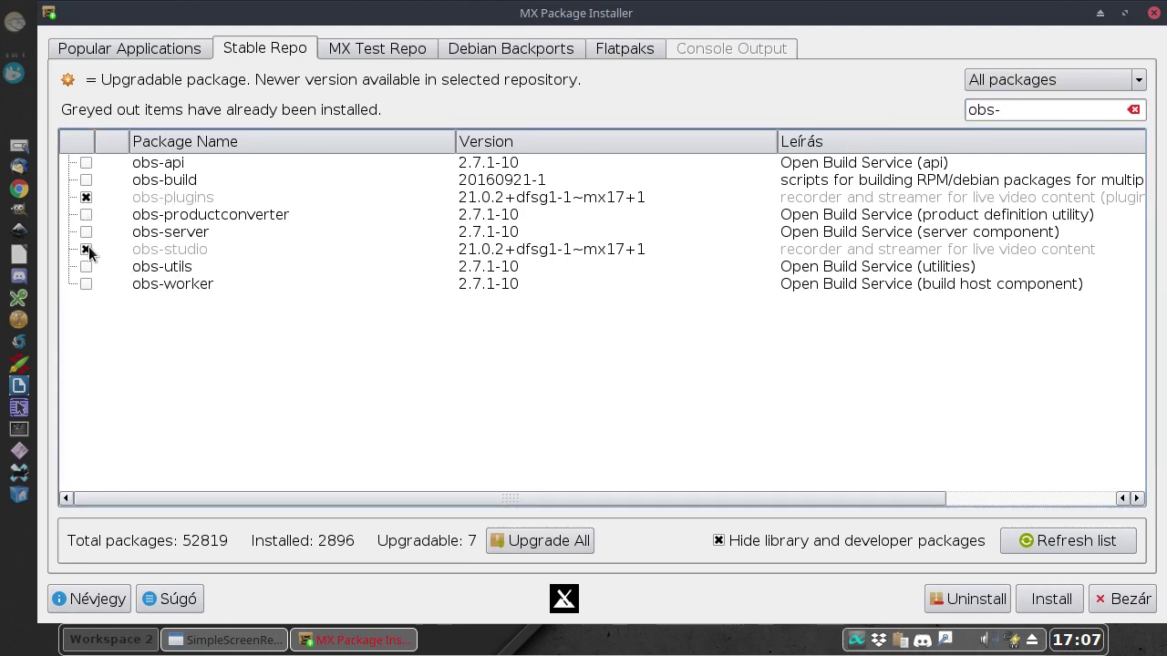
left_click(975, 598)
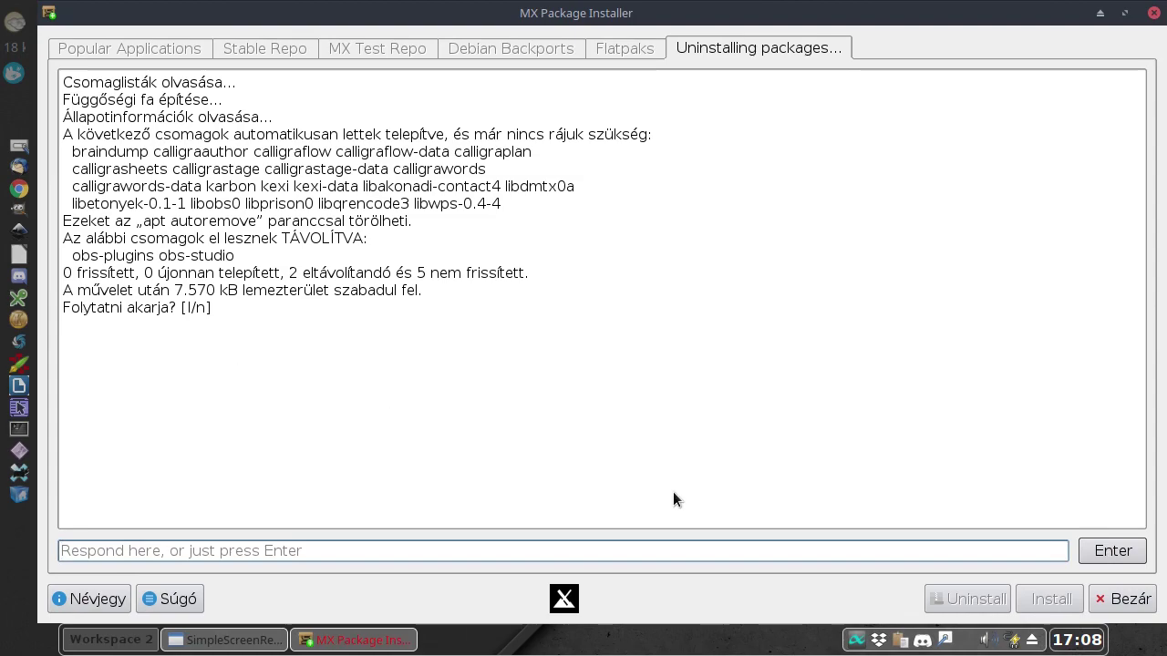
left_click(1119, 554)
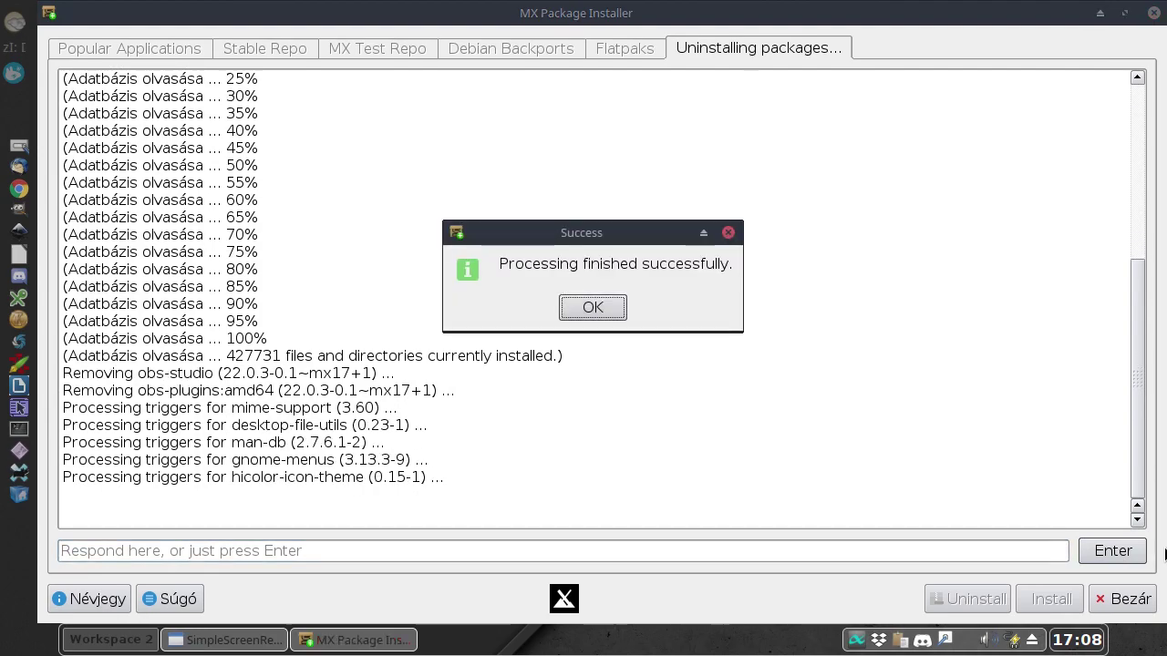
left_click(588, 310)
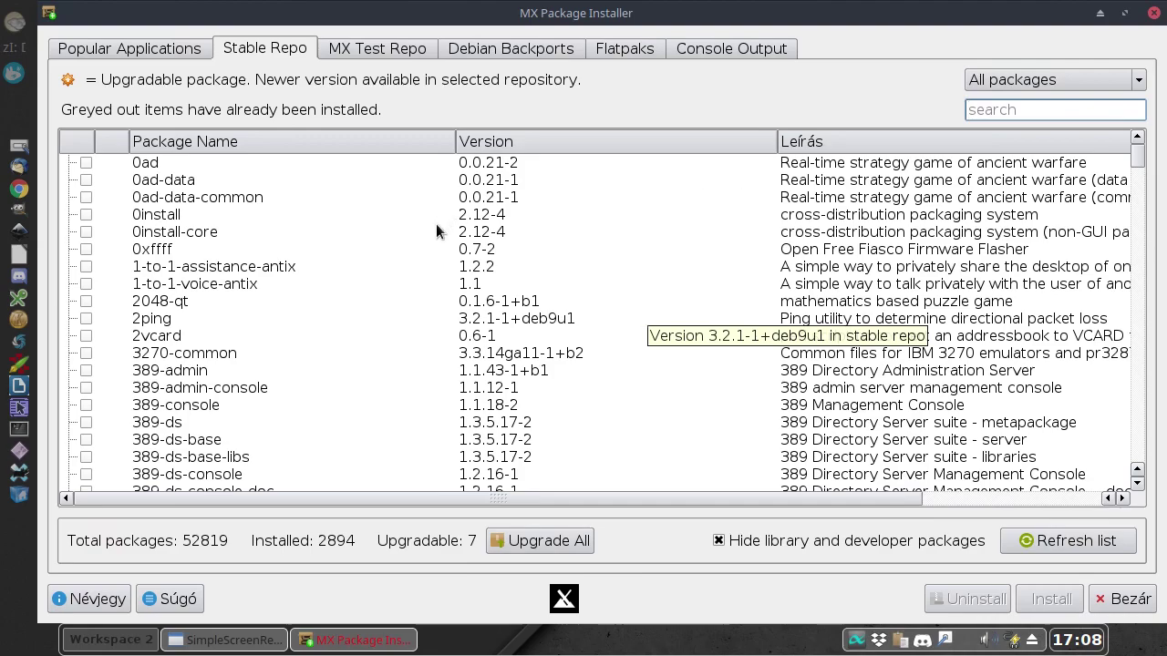
Try marking the 3dldf and 3depict packages in the Stable Repo list and clear each mark again
scroll(439, 216, "down", 2)
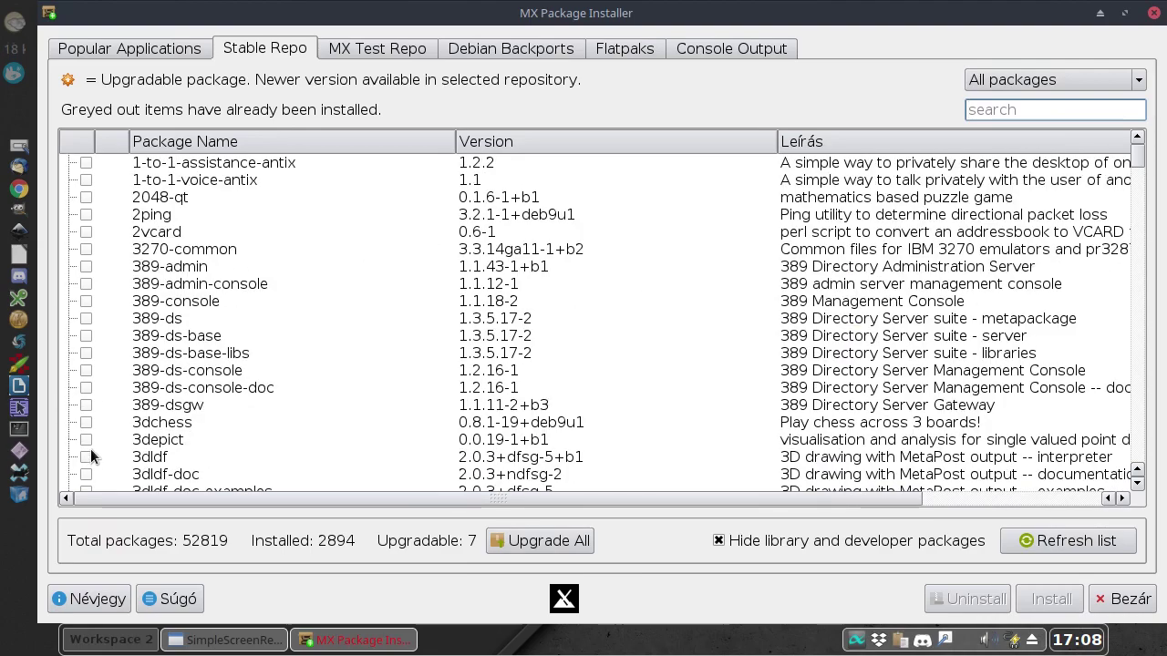
left_click(86, 455)
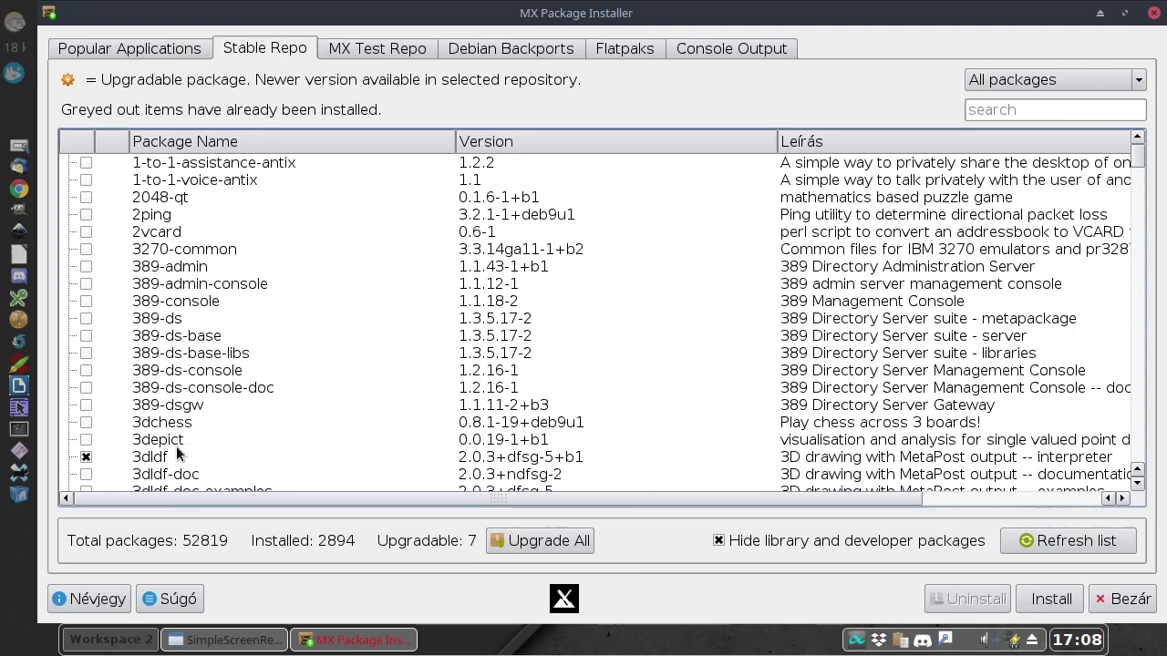
left_click(88, 458)
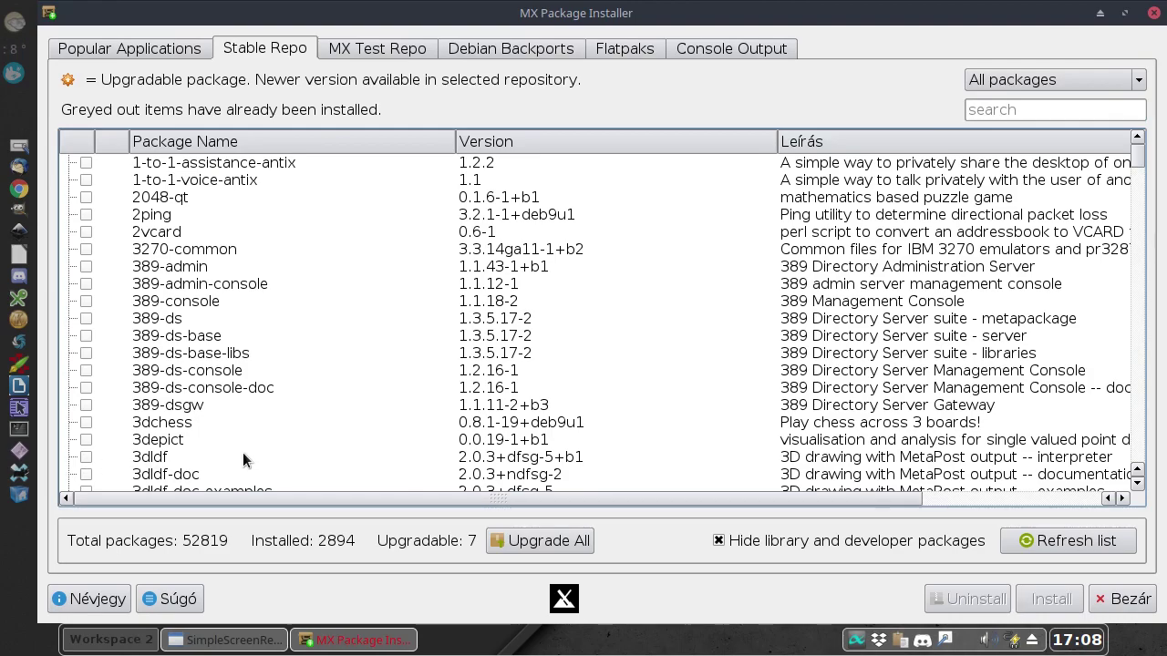
left_click(86, 439)
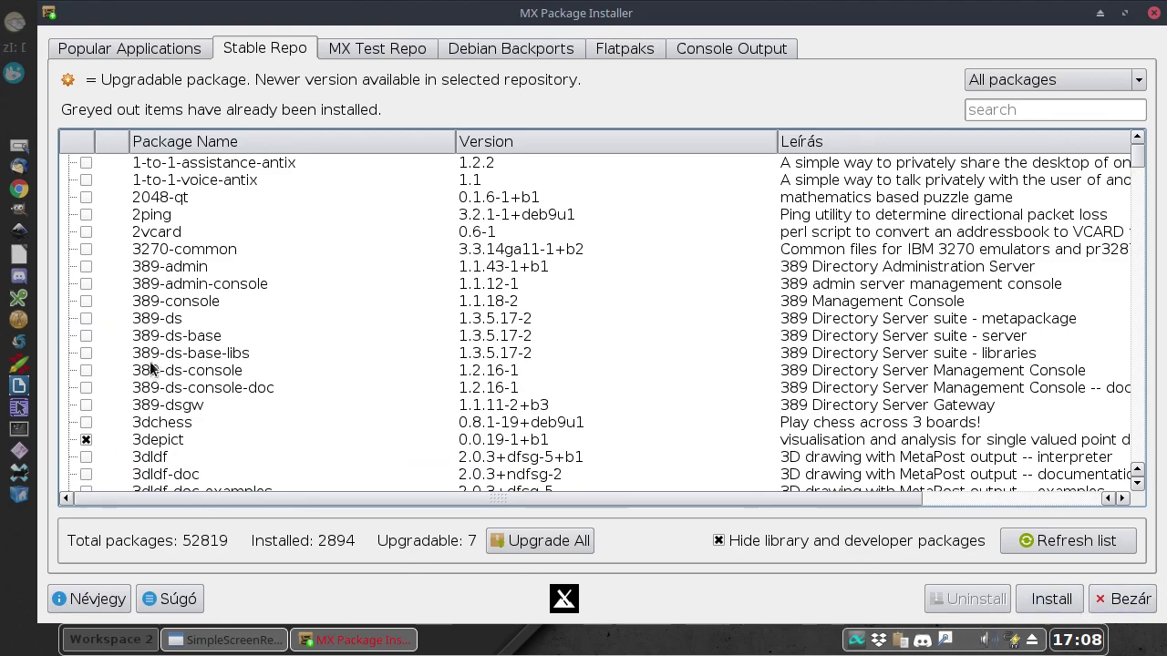
left_click(86, 439)
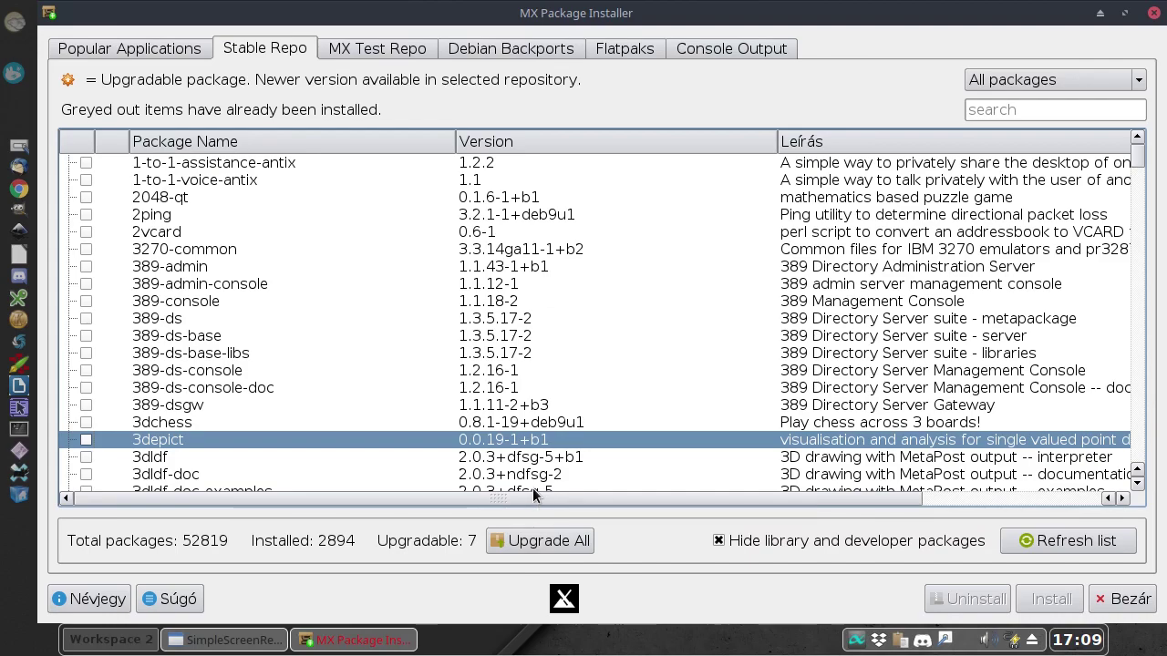
Filter the Stable Repo list to show the installed packages, followed by those not installed
left_click(1010, 80)
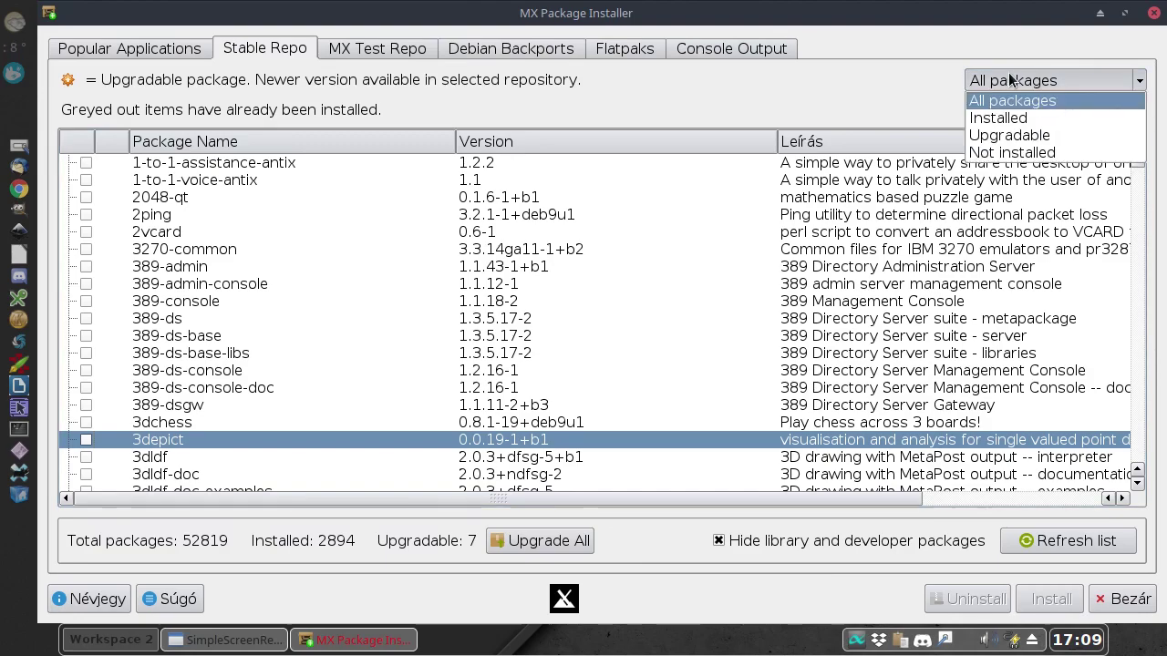
left_click(1020, 120)
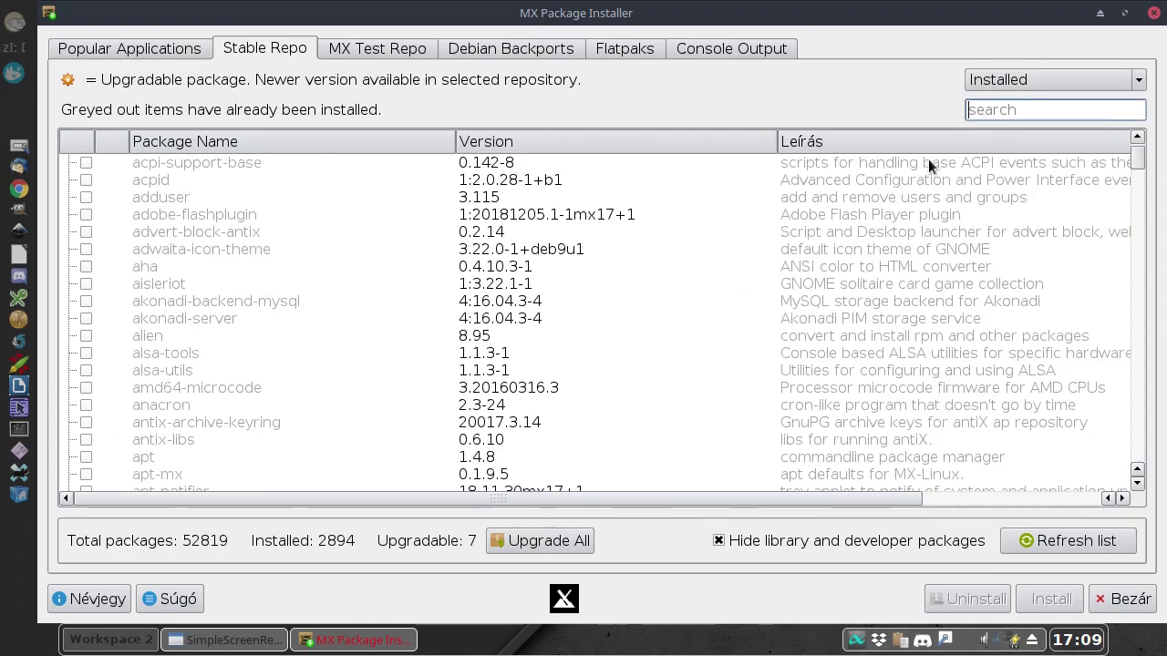
left_click(1111, 82)
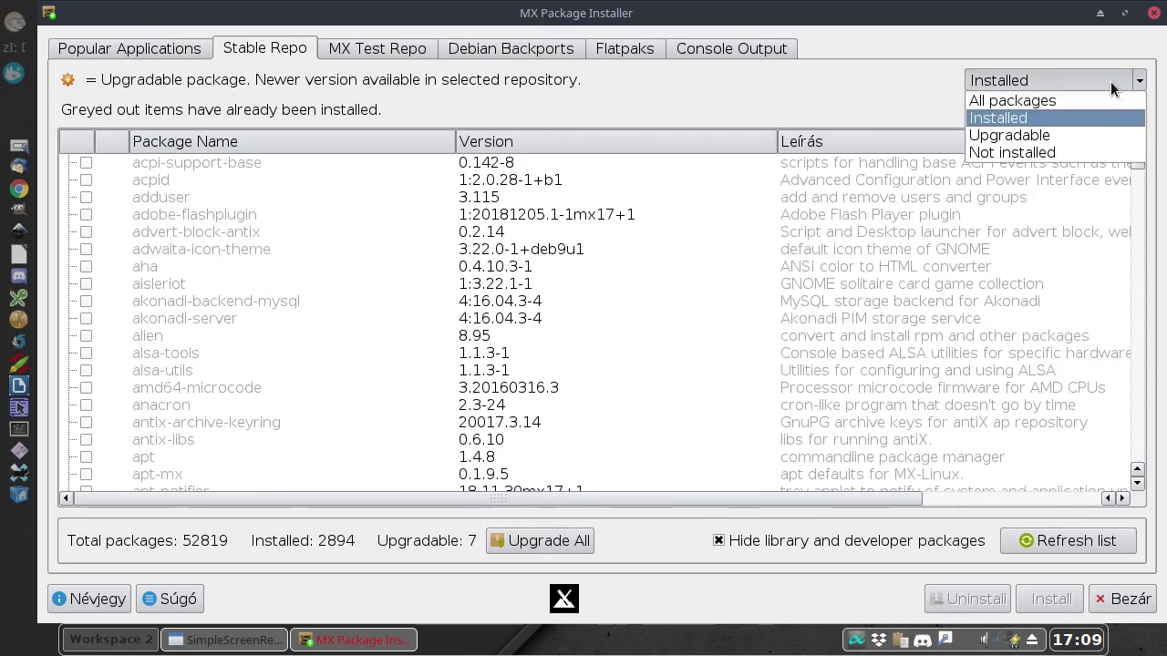
left_click(1085, 152)
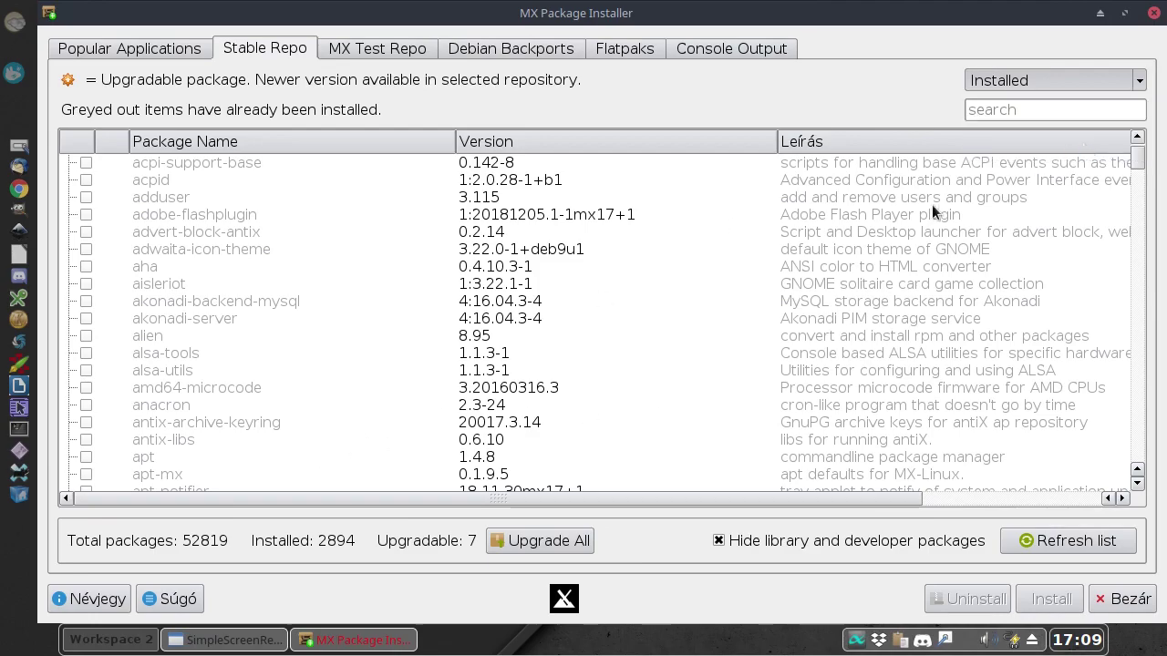
Filter the Stable Repo list to upgradable packages and upgrade gir1.2-polkit-1.0, mx-repo-manager and policykit-1
left_click(1020, 80)
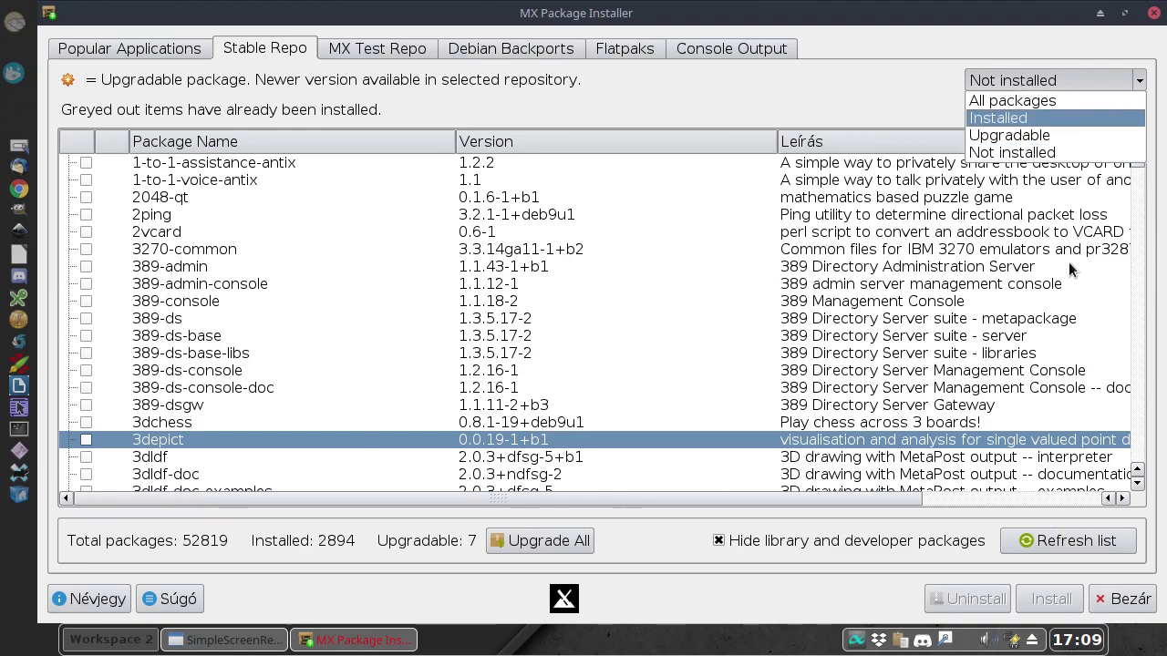
left_click(1044, 137)
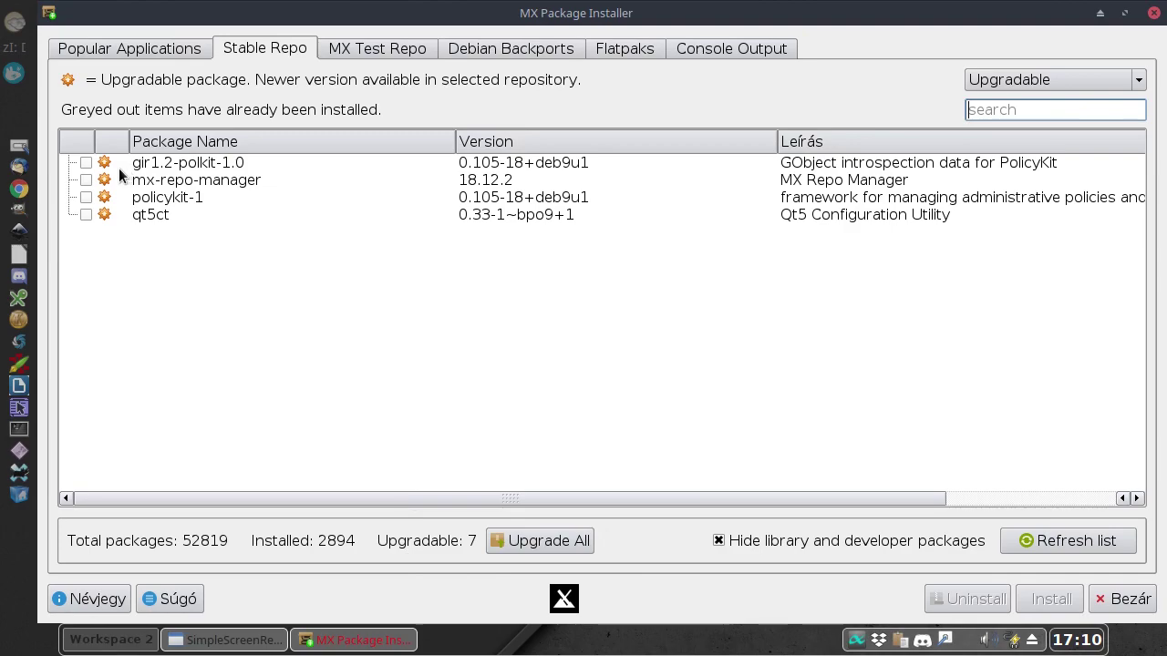
left_click(86, 163)
left_click(86, 180)
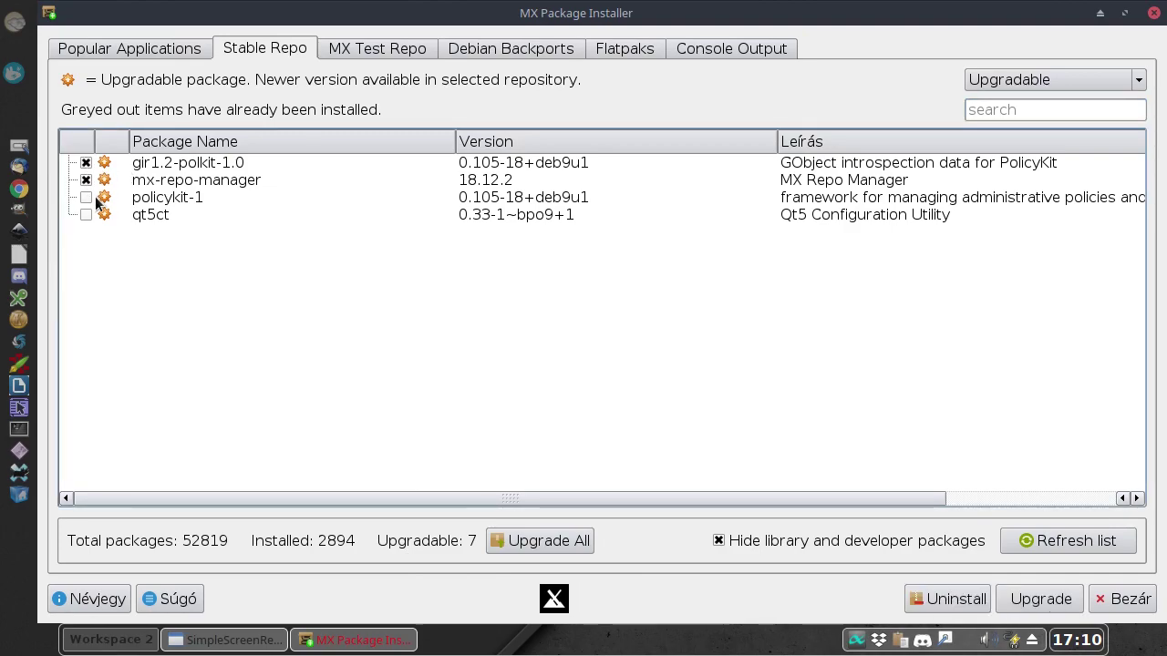
left_click(87, 197)
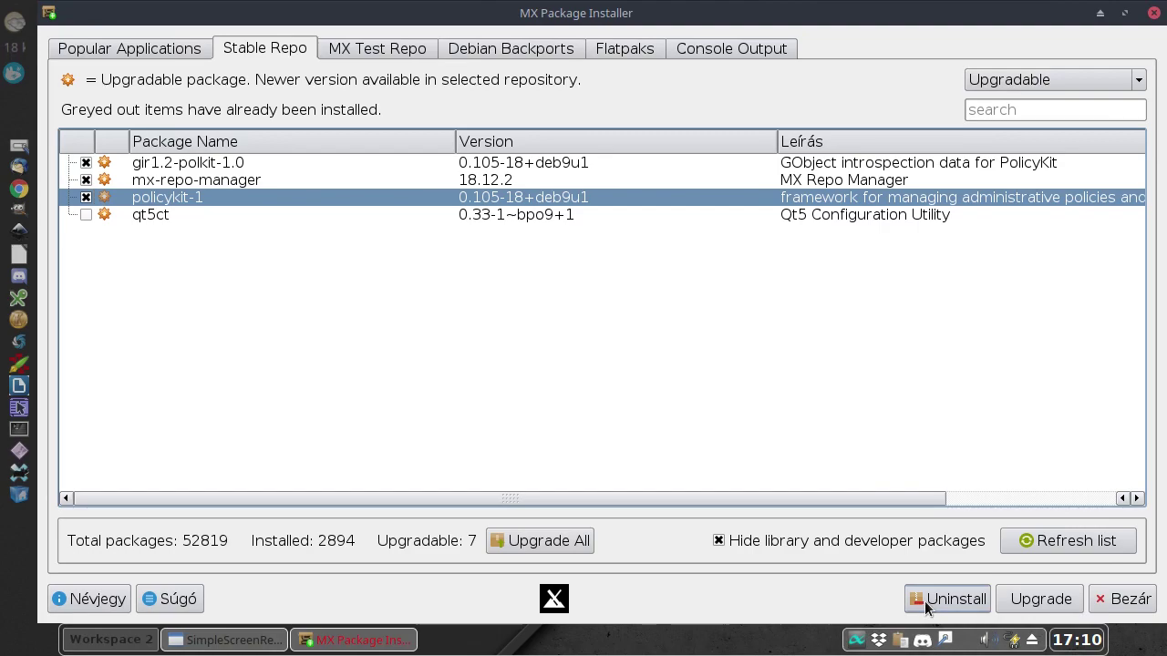
left_click(1050, 600)
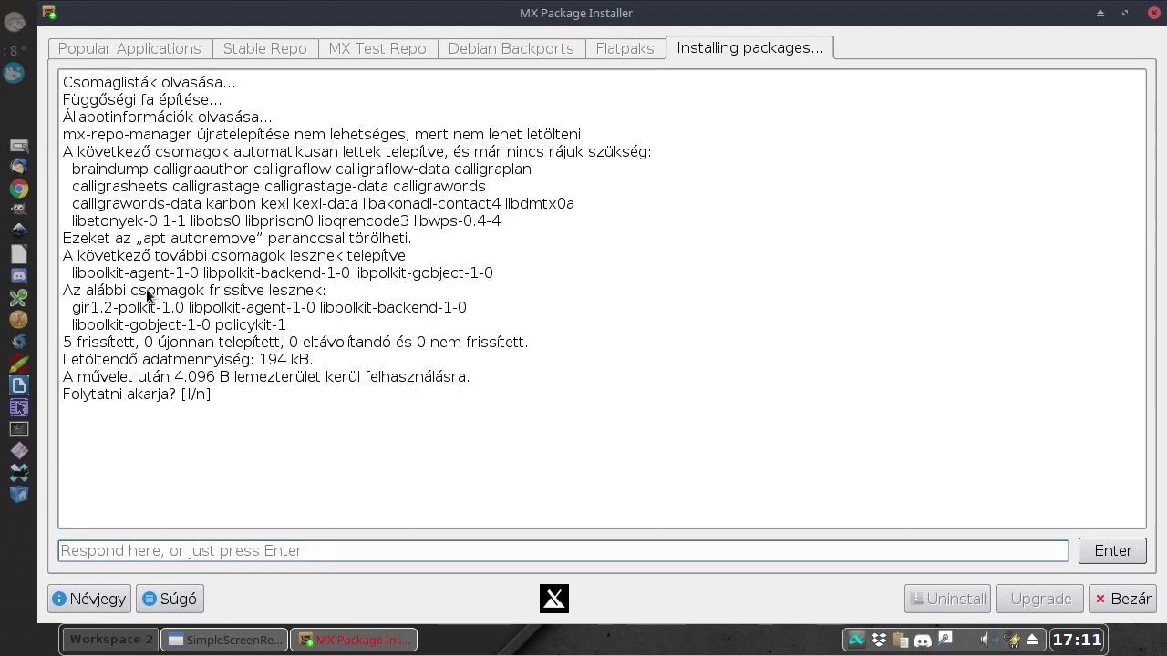
left_click(1114, 553)
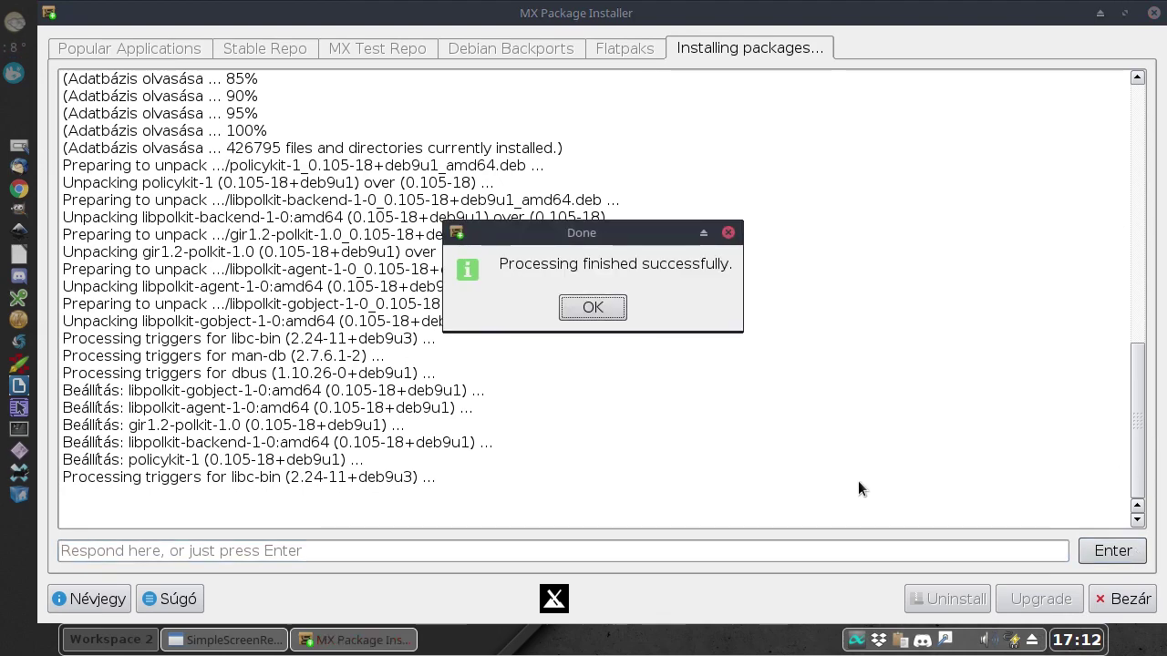
left_click(588, 308)
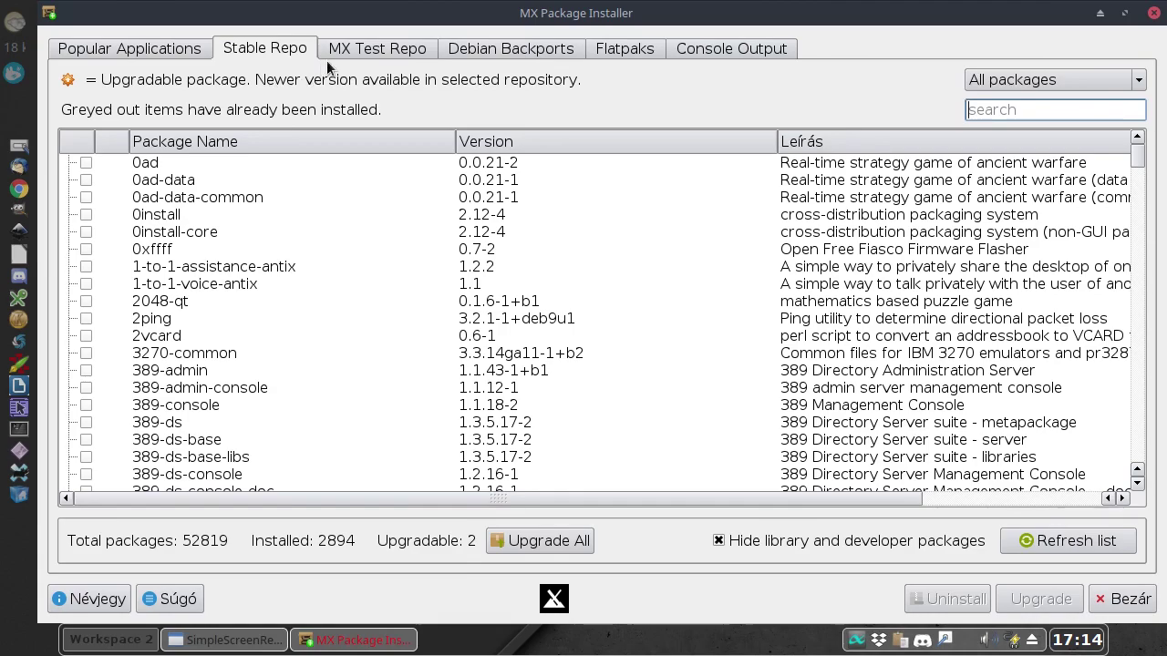
List the upgradable packages of the MX Test Repo, dismissing its warning, and tick and untick calligra-data
left_click(358, 50)
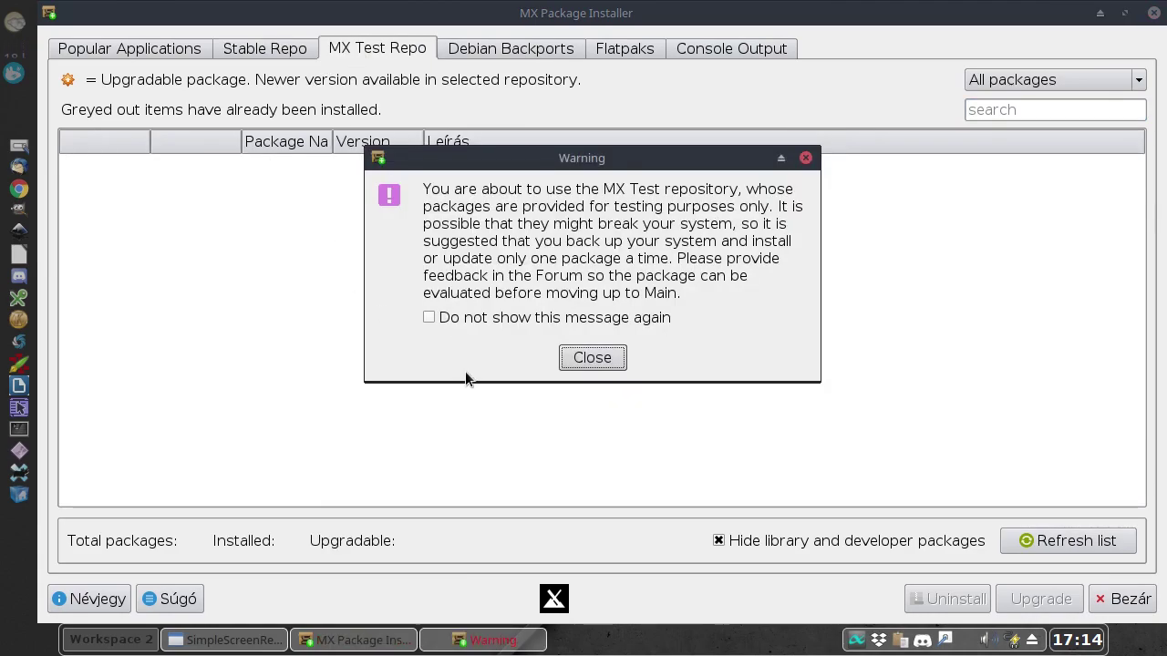
left_click(592, 357)
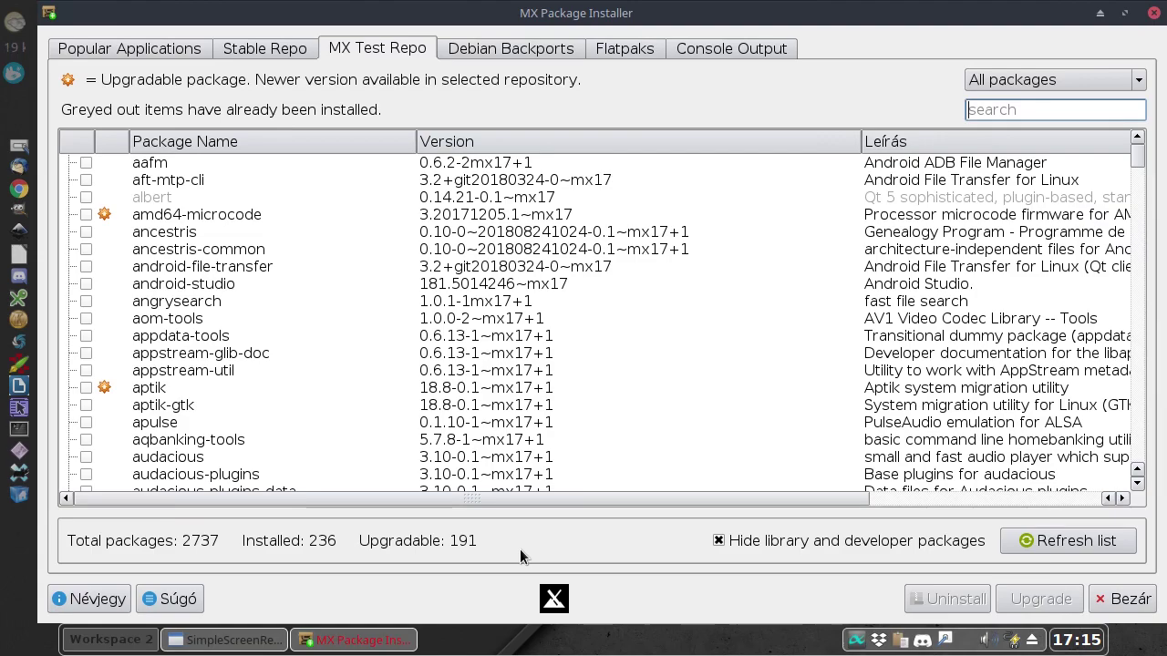
left_click(1049, 80)
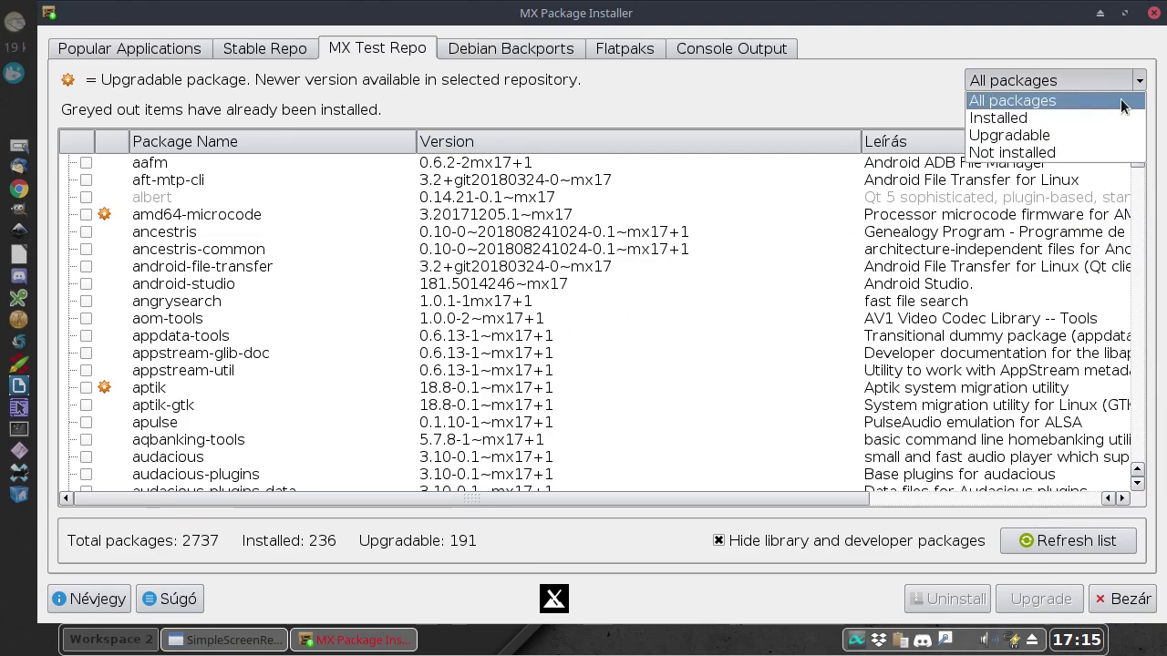
left_click(1047, 135)
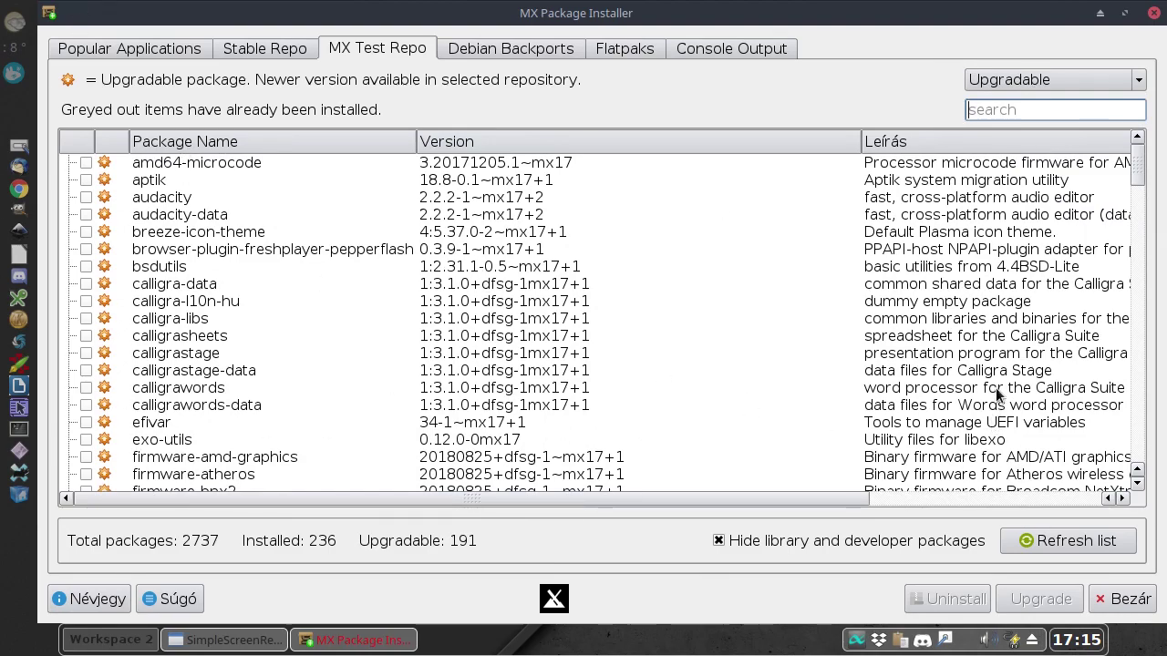
left_click(87, 283)
left_click(87, 283)
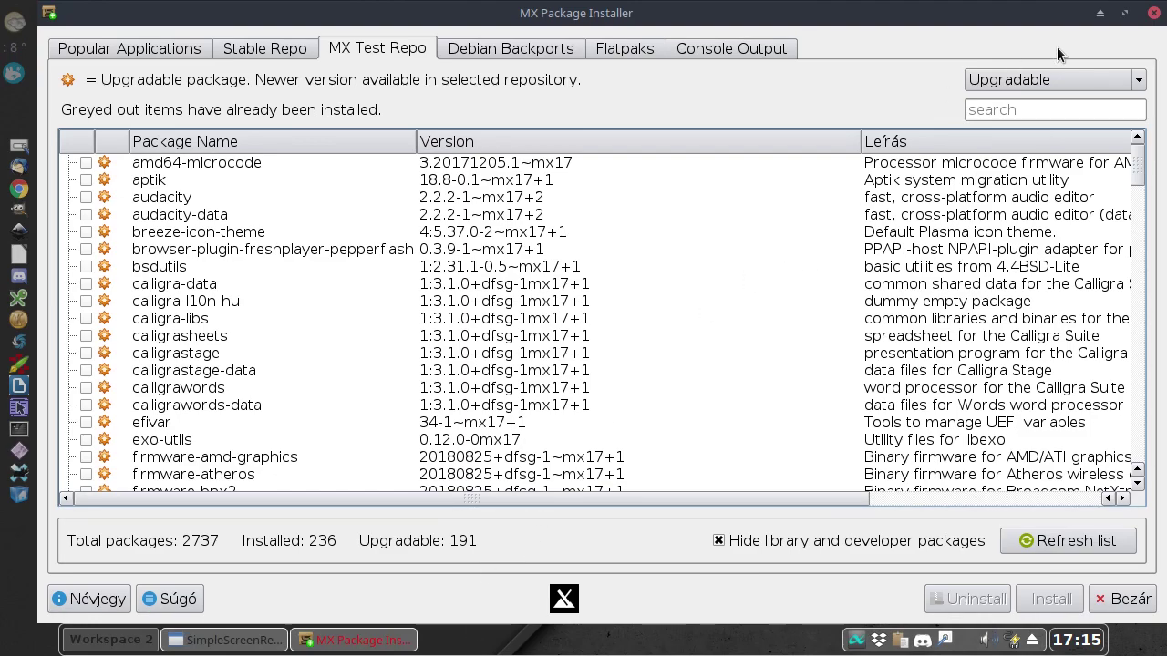
Show all packages of the MX Test Repo and search them for "auda"
left_click(1037, 80)
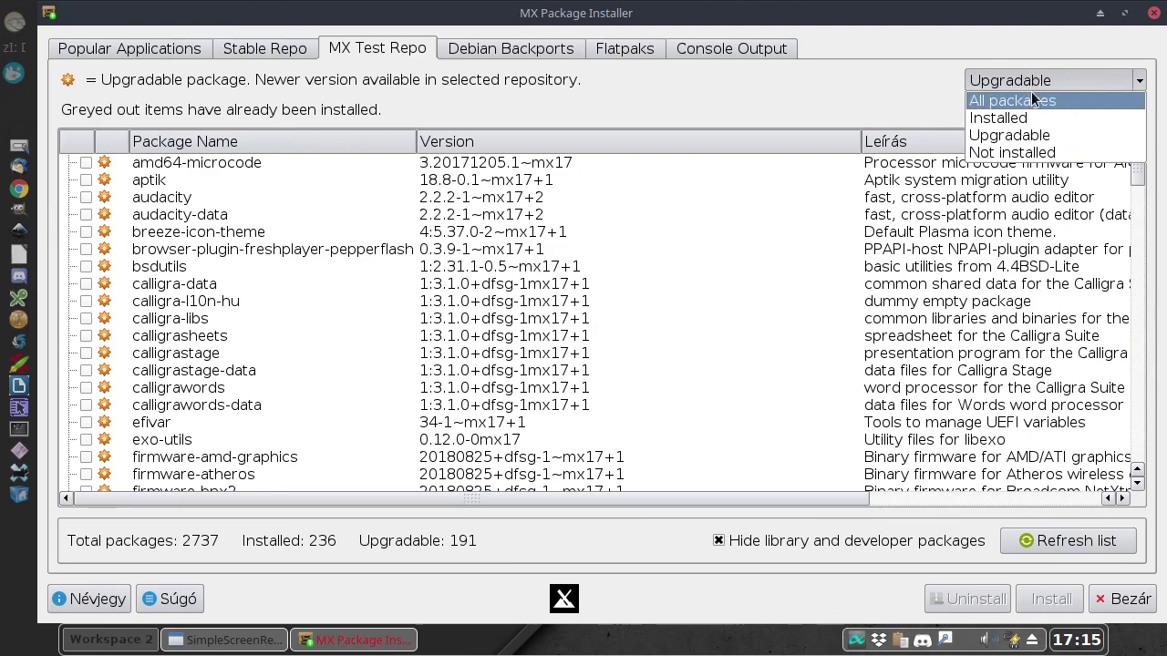
left_click(1035, 94)
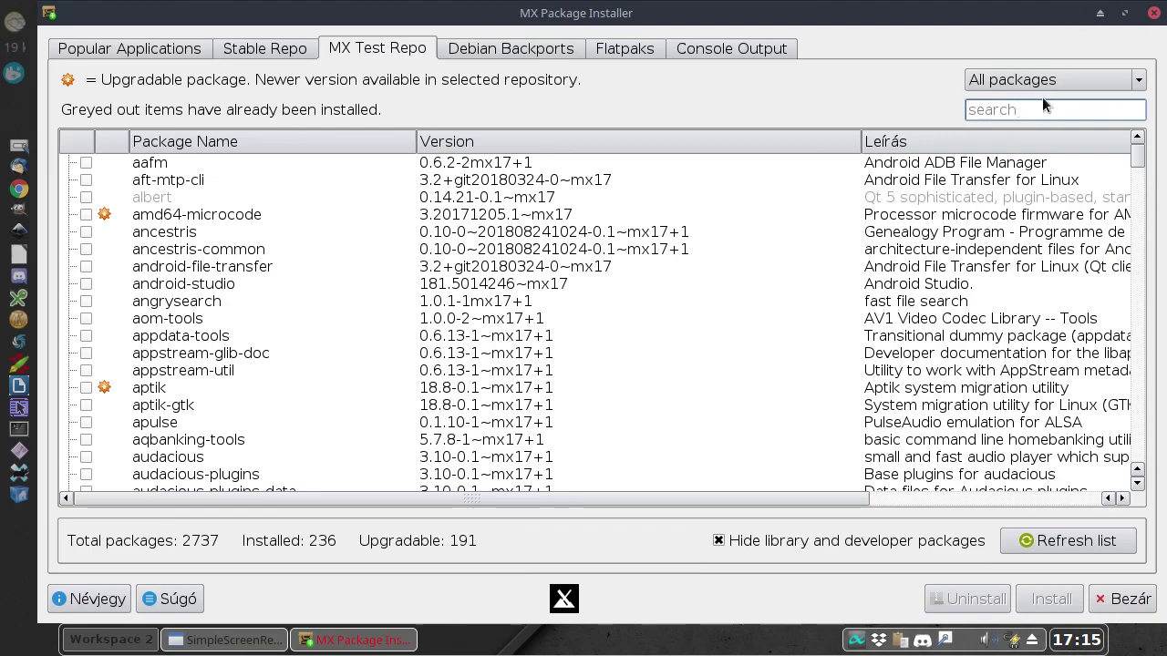
type("auda")
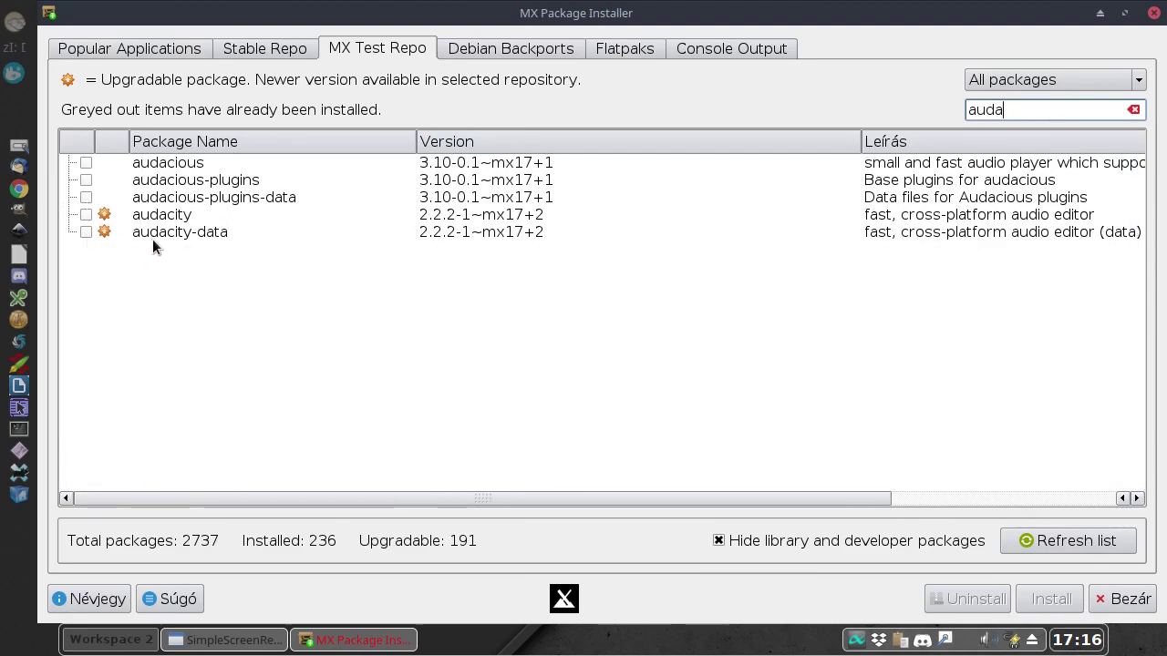
mouse_move(152, 239)
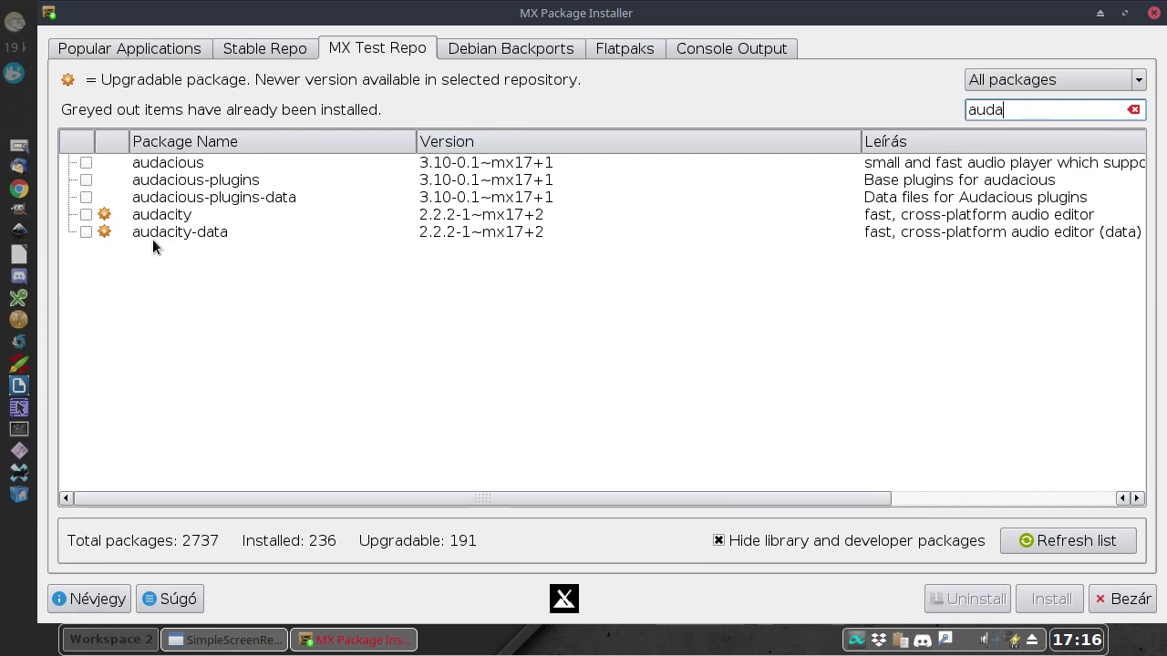
Tick audacity and audacity-data in the MX Test Repo results and untick them, twice over
left_click(86, 215)
left_click(85, 232)
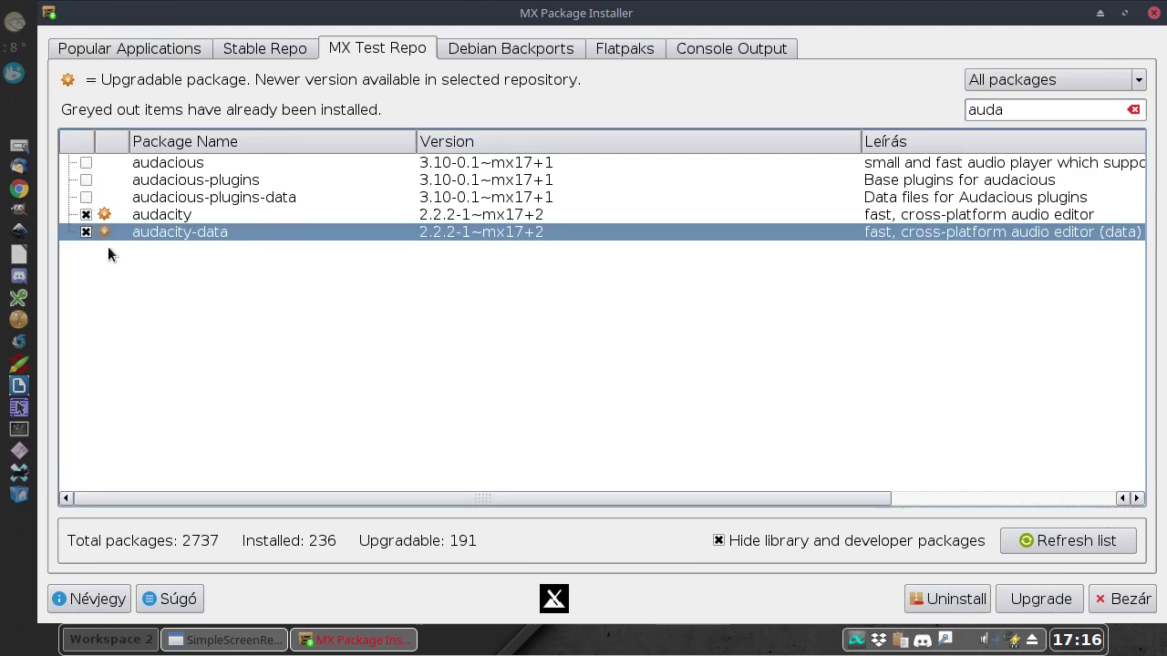
left_click(86, 215)
left_click(85, 232)
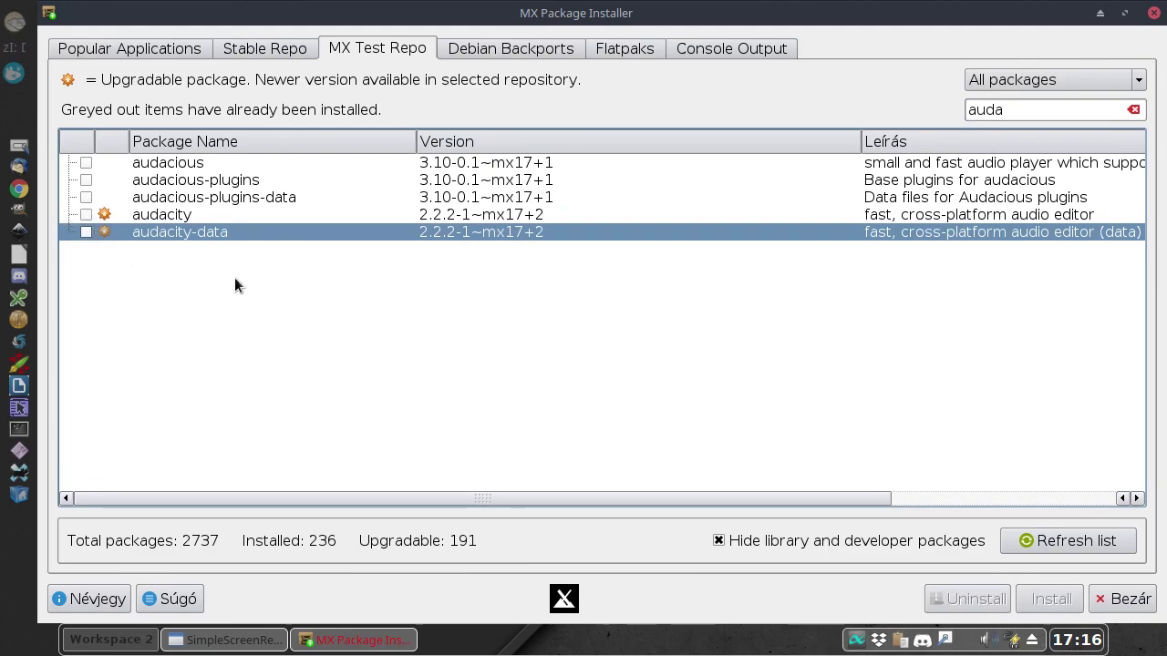
left_click(85, 215)
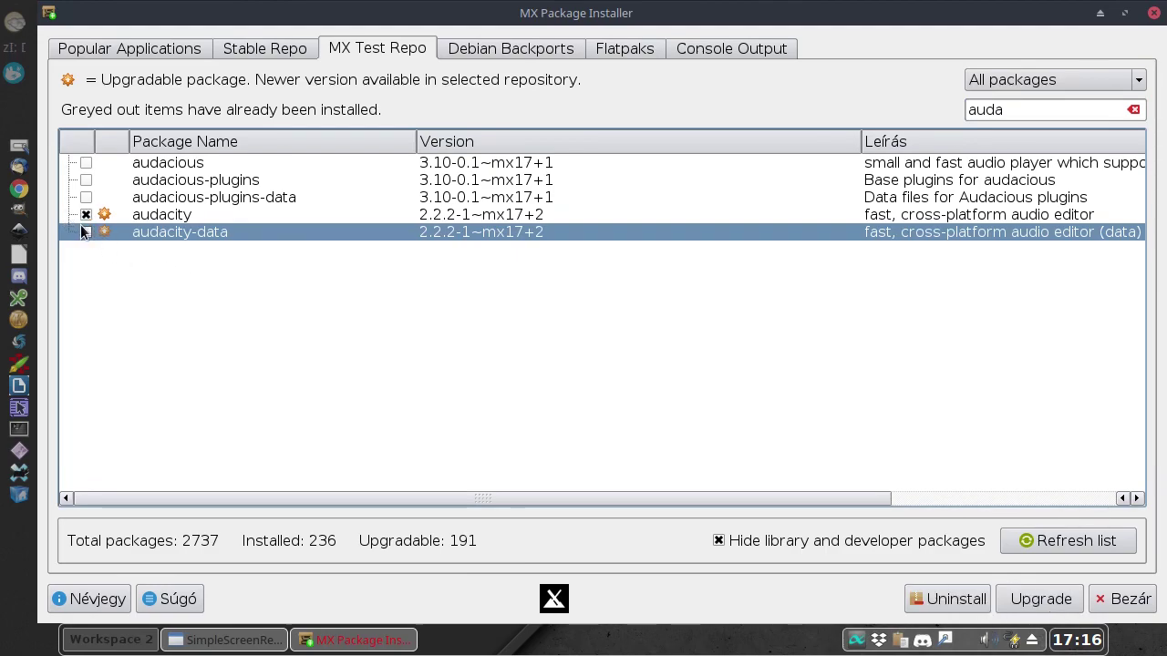
left_click(84, 232)
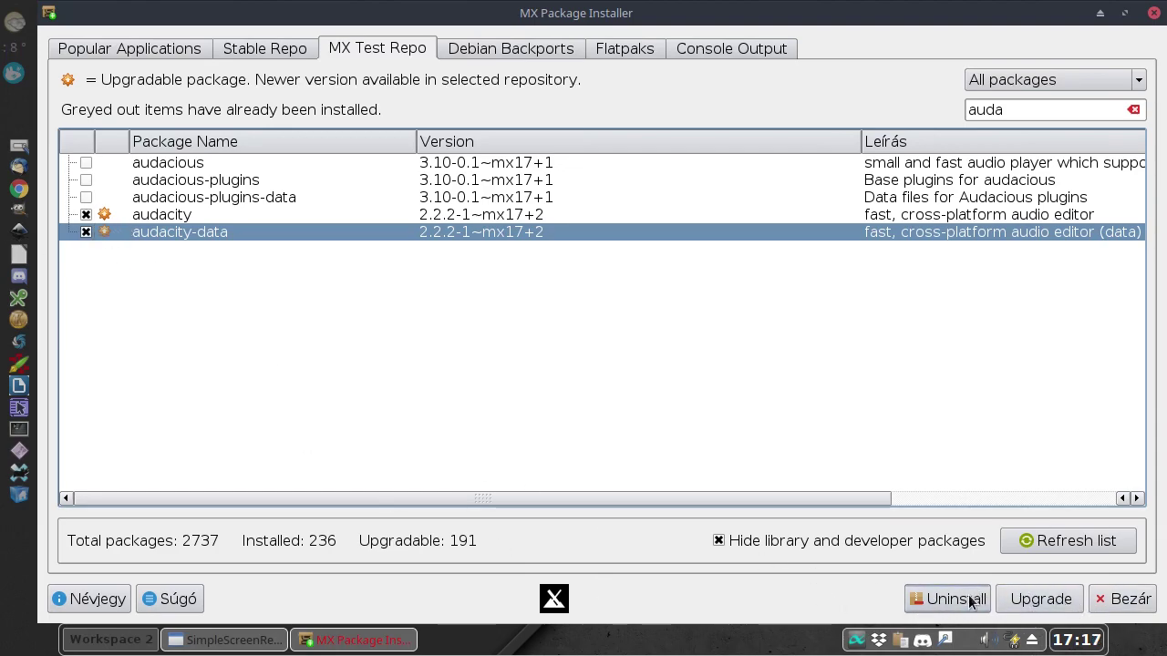
left_click(86, 232)
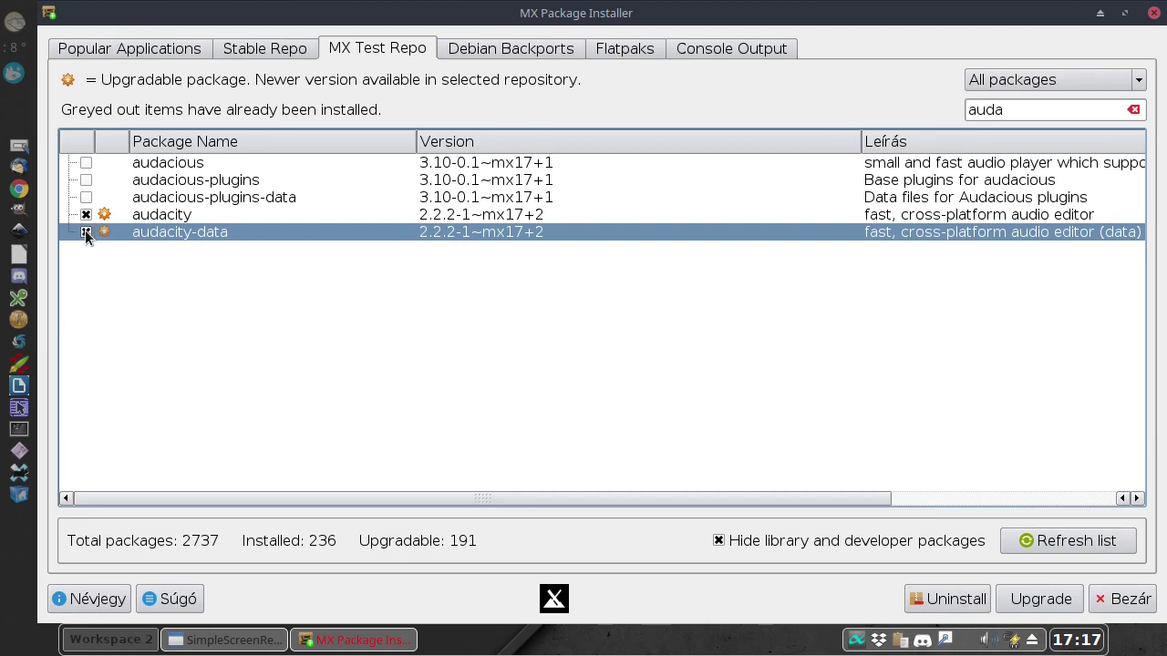
left_click(86, 215)
Replace the MX Test Repo search term with "calligra"
key("shift+Tab")
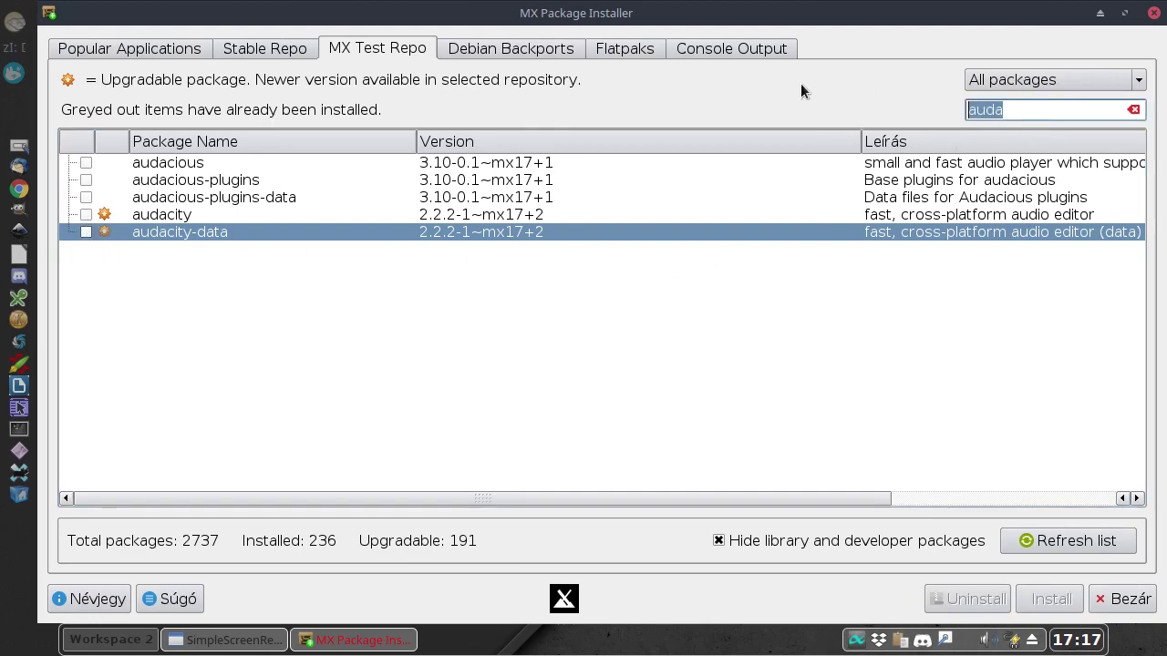
key("BackSpace")
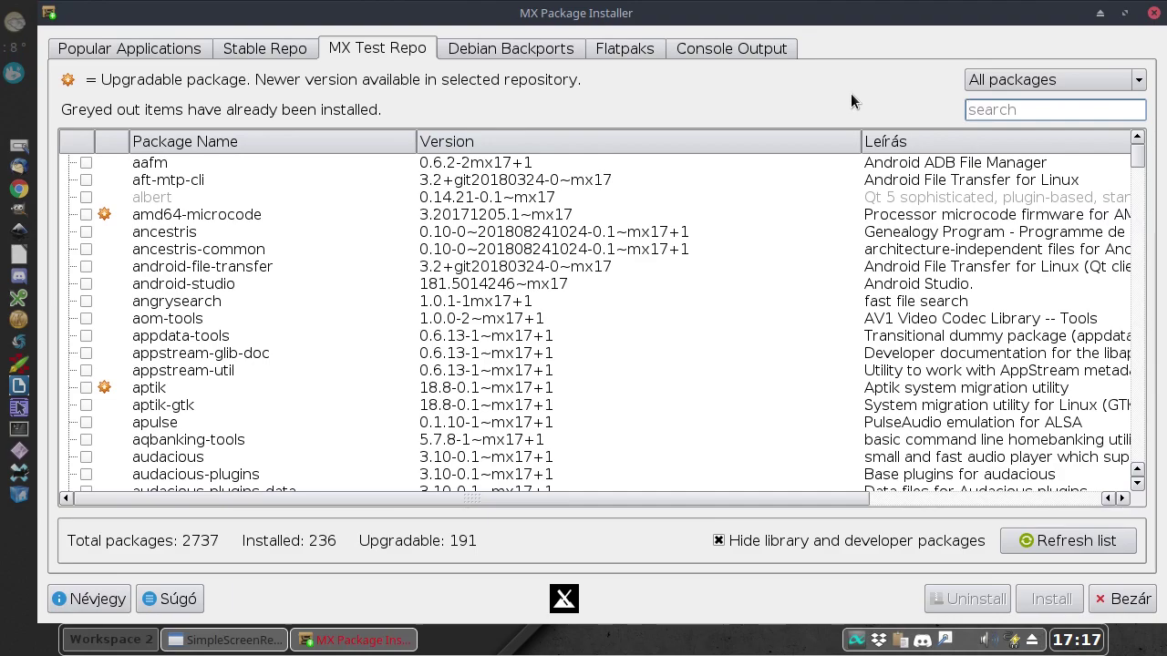
type("ca")
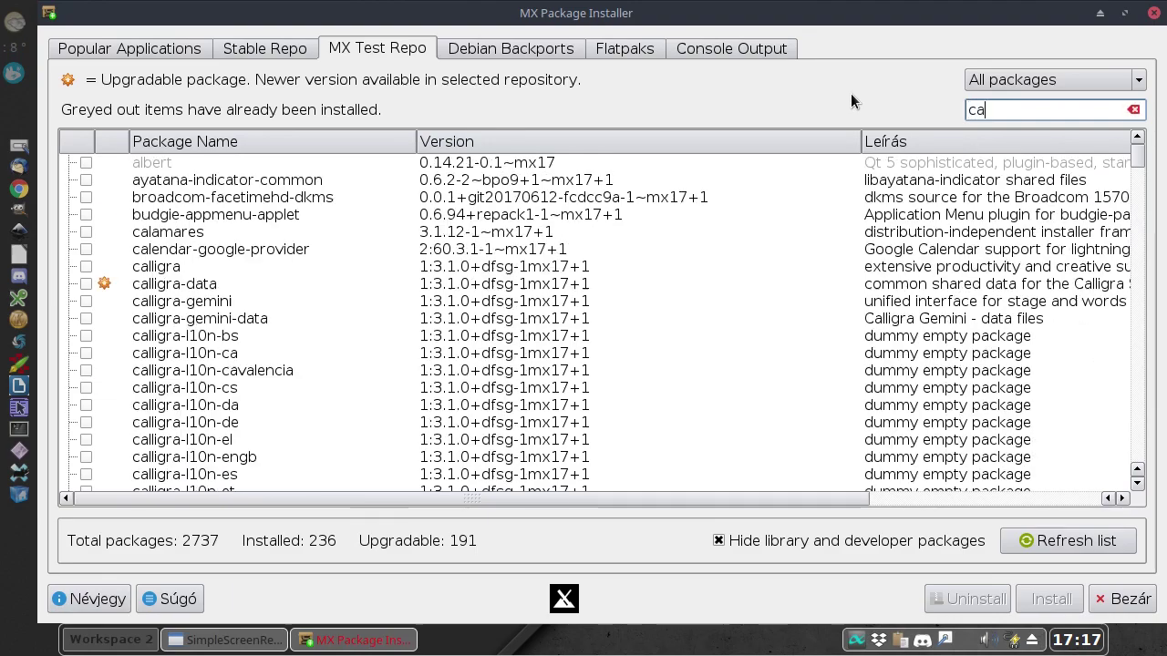
type("ligra")
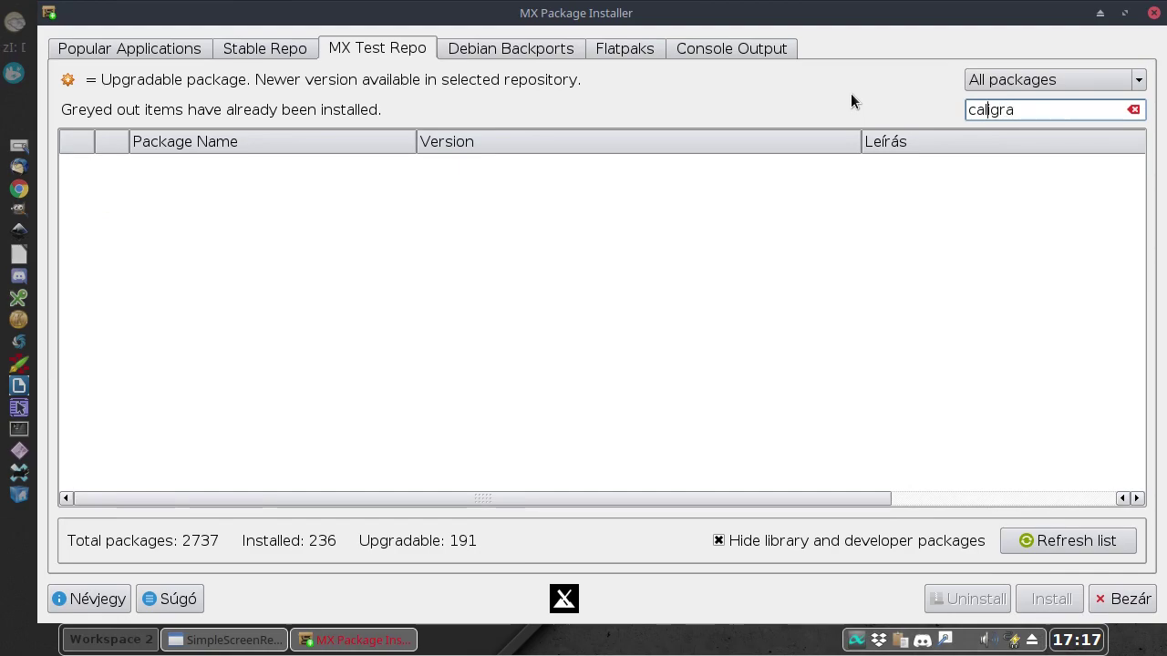
type("l")
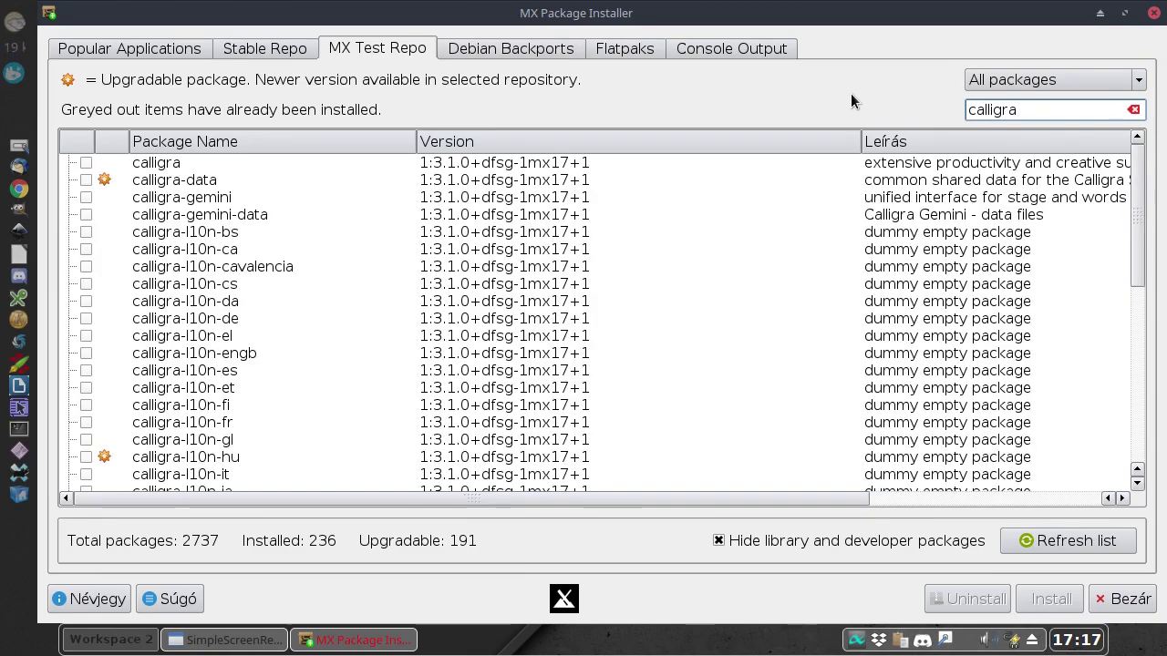
Tick and untick the calligra package twice in the search results
left_click(87, 164)
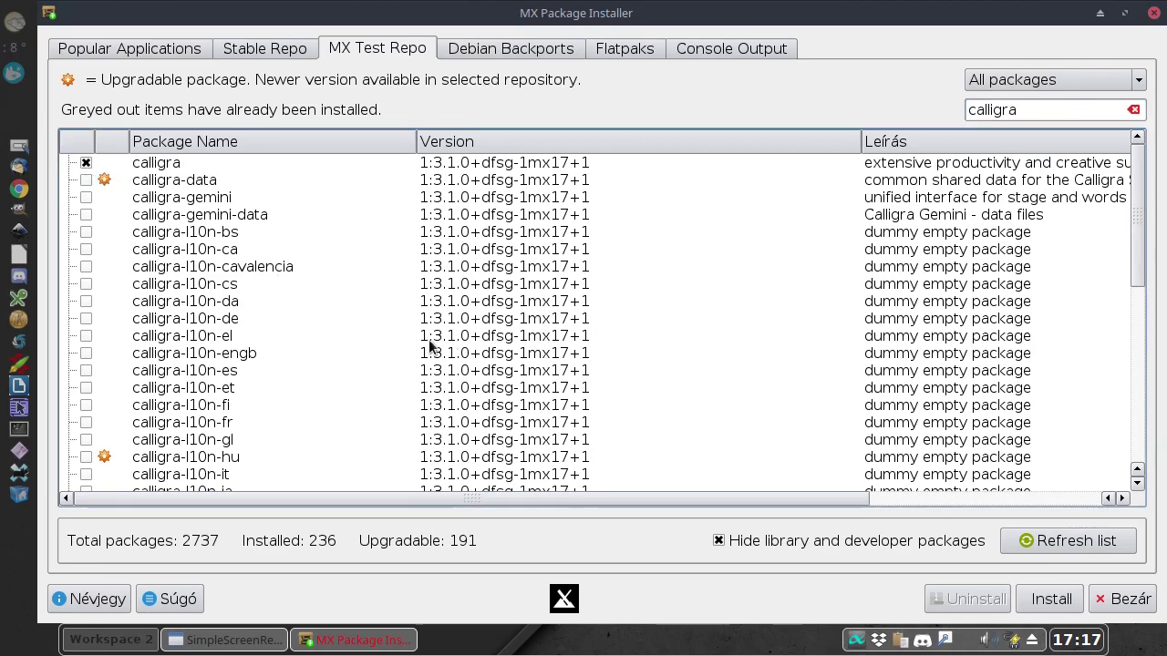
left_click(91, 165)
left_click(87, 163)
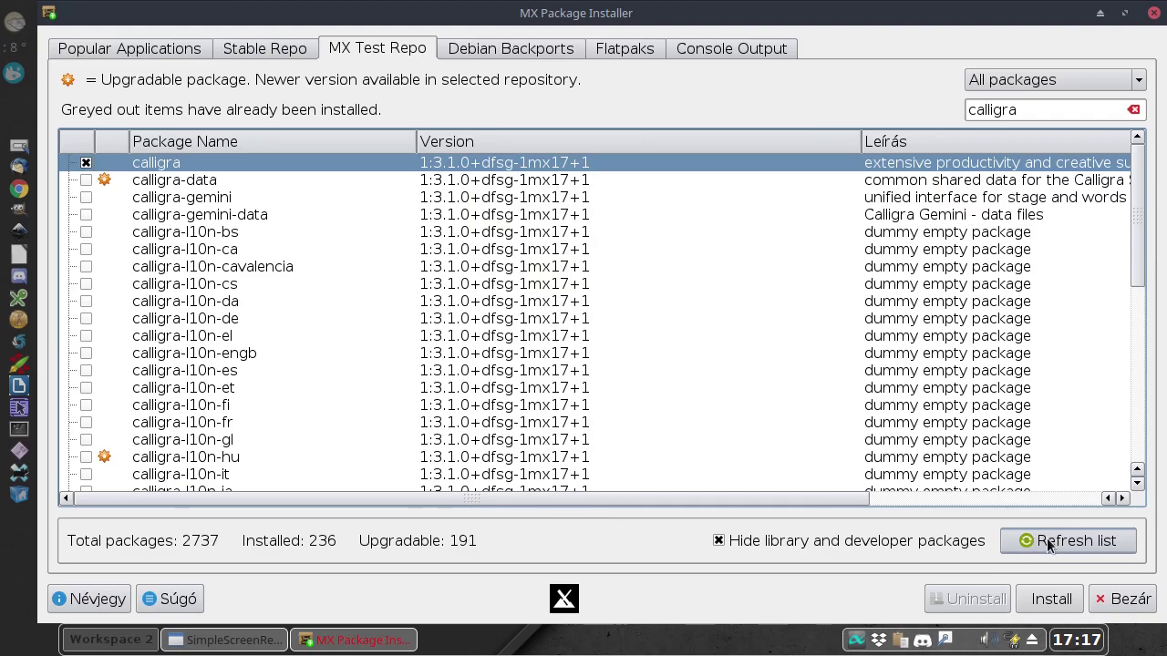
left_click(87, 164)
Switch to the Debian Backports packages, clear the search term and look through the complete list
mouse_move(618, 301)
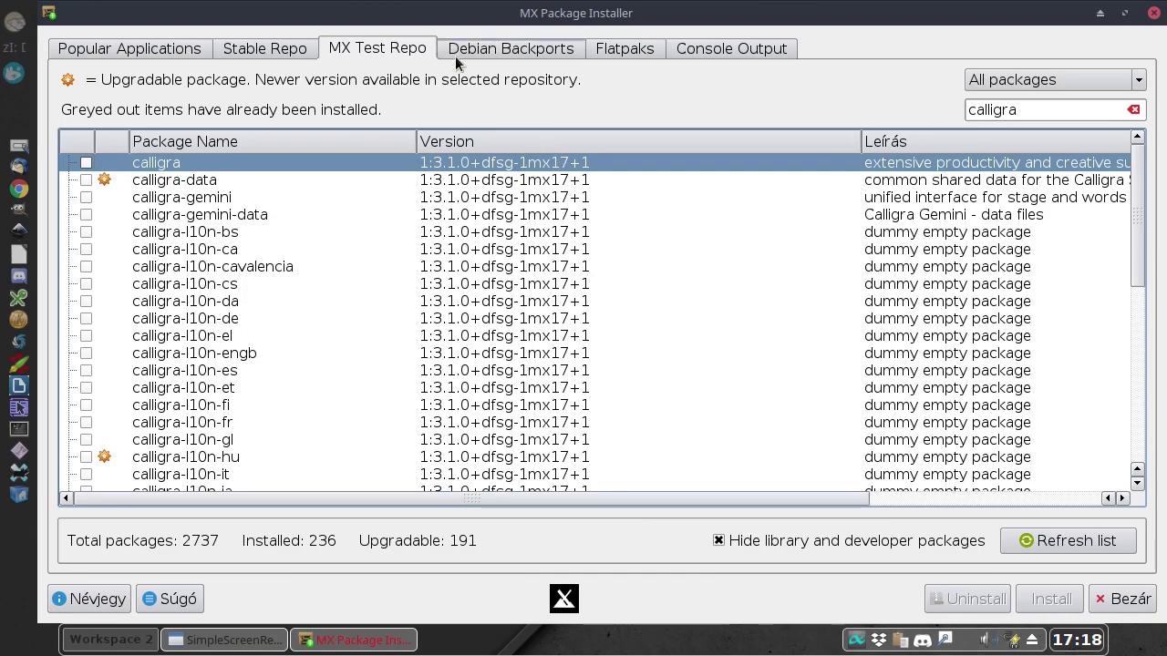
left_click(486, 50)
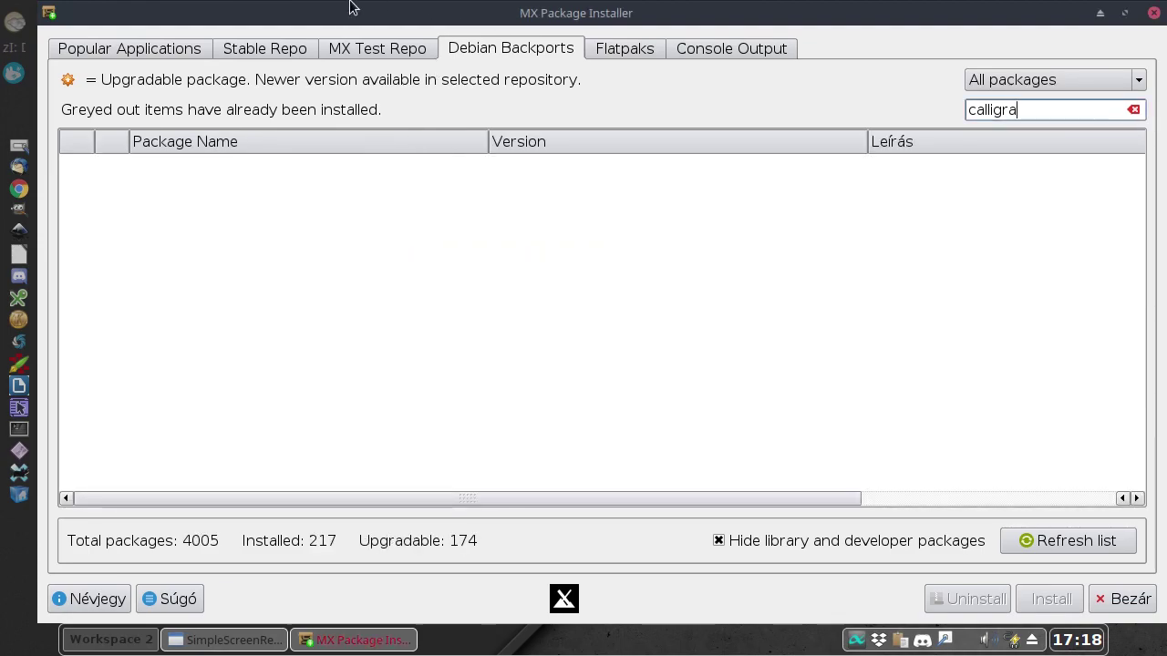
left_click_drag(989, 109, 873, 97)
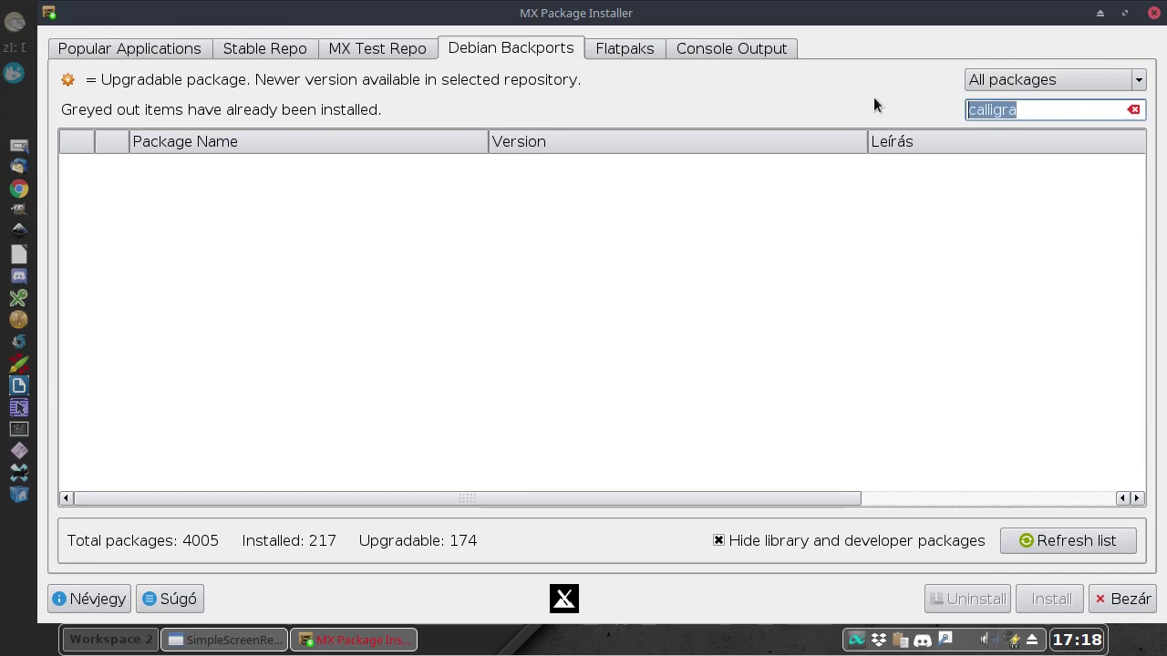
key("BackSpace")
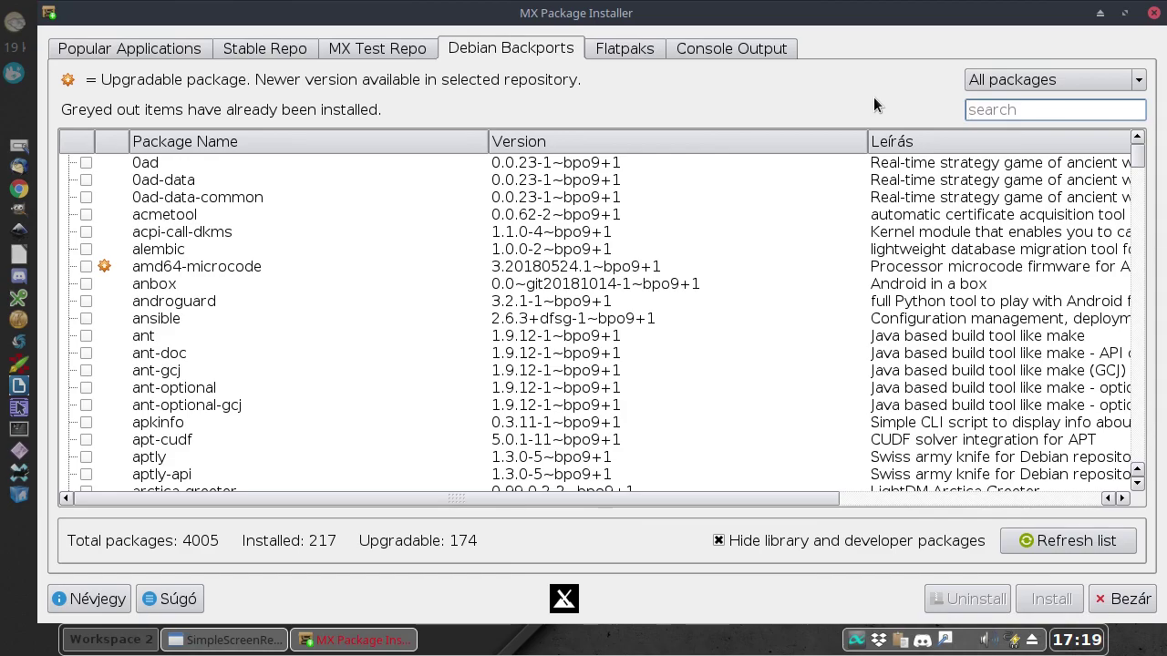
scroll(501, 283, "down", 6)
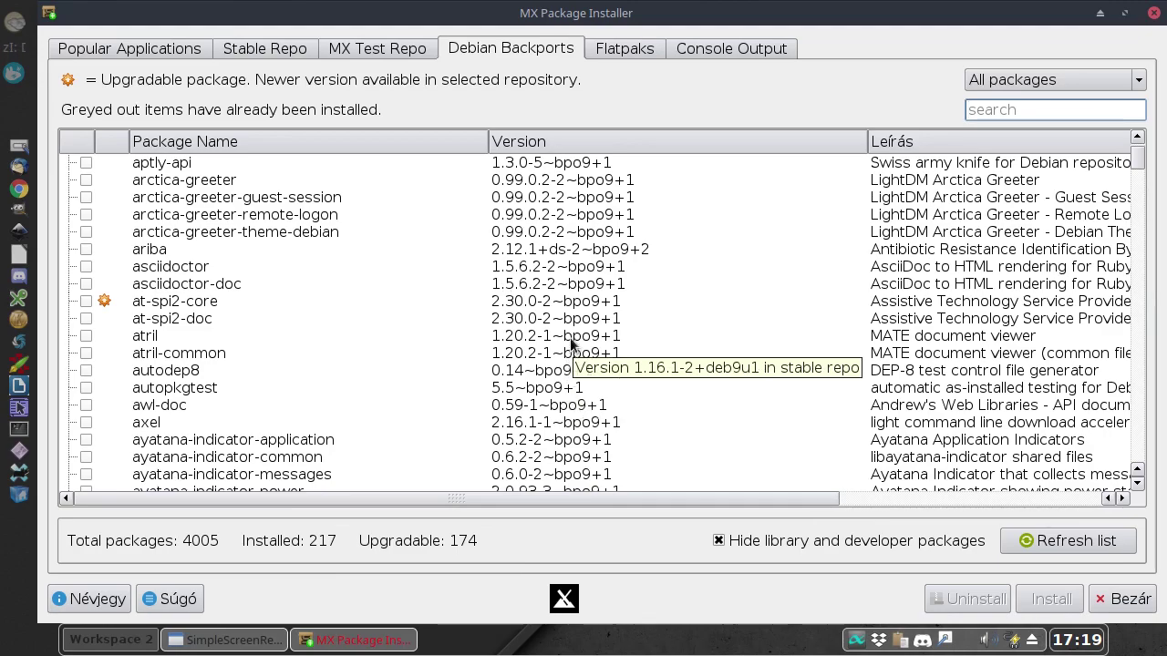
scroll(511, 410, "down", 3)
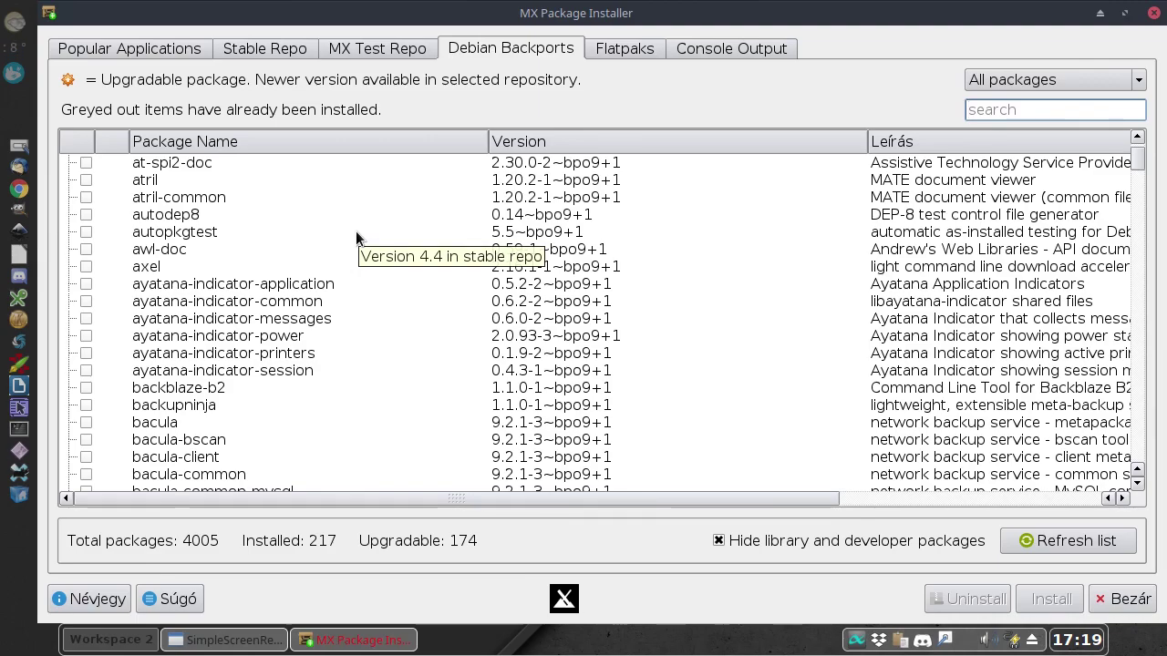
scroll(355, 231, "down", 7)
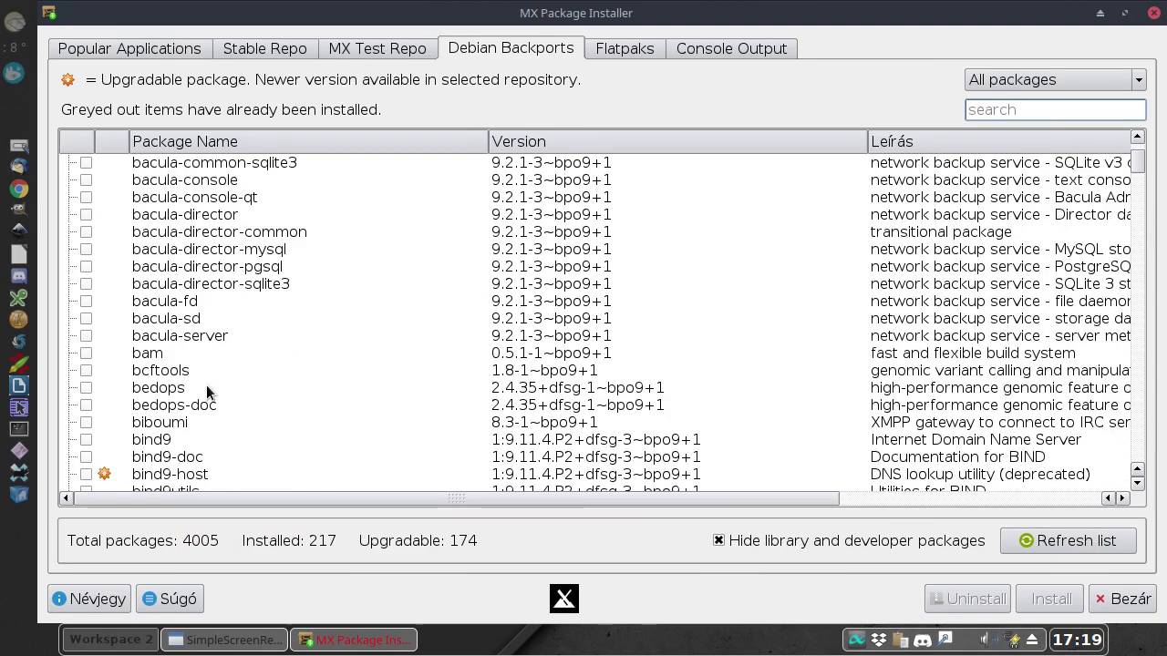
scroll(206, 387, "down", 2)
scroll(206, 388, "down", 1)
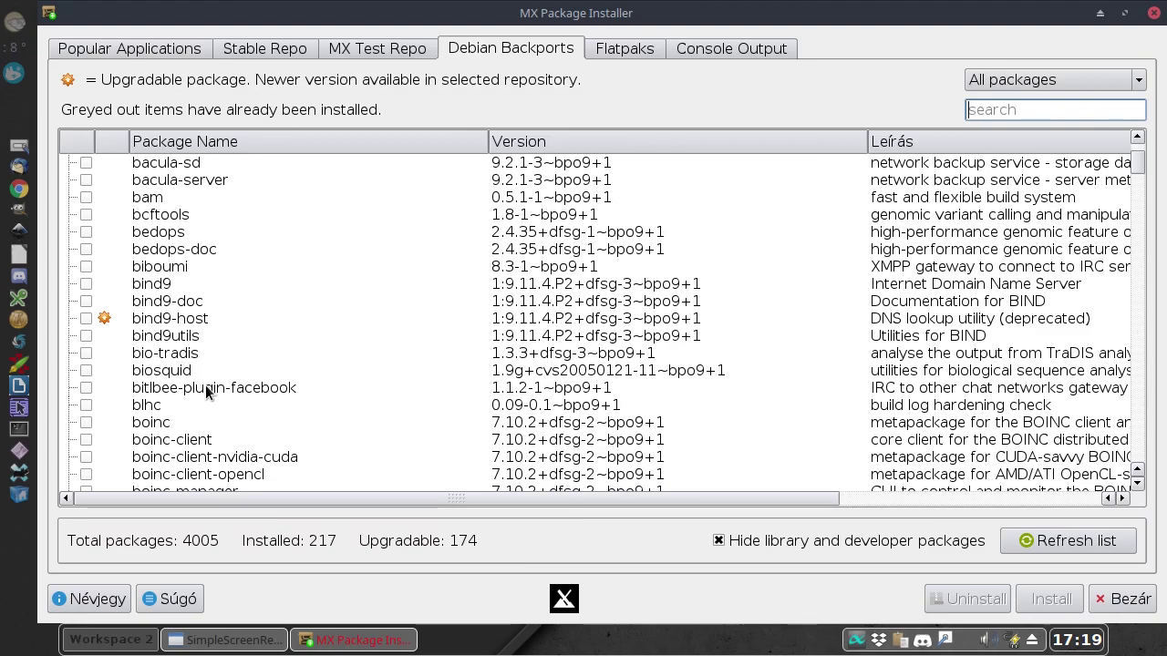
Tick and untick bind9-doc in Debian Backports, followed by virtualbox-source with the list filtered to installed packages
left_click(87, 302)
left_click(87, 302)
left_click(86, 302)
left_click(86, 302)
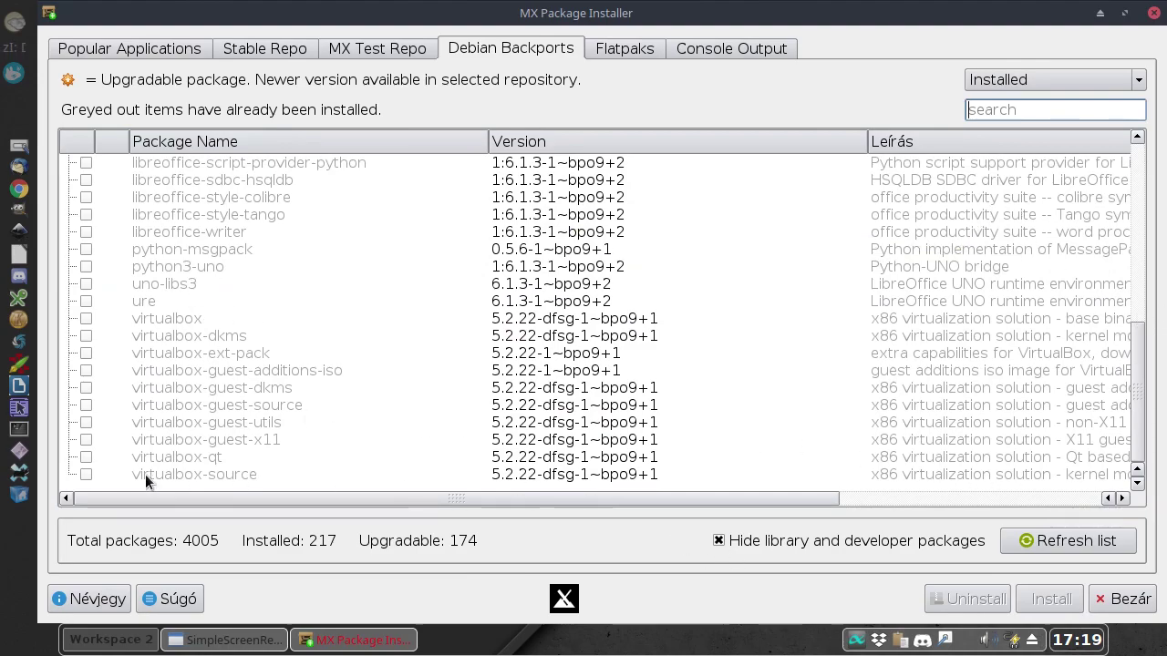
left_click(86, 474)
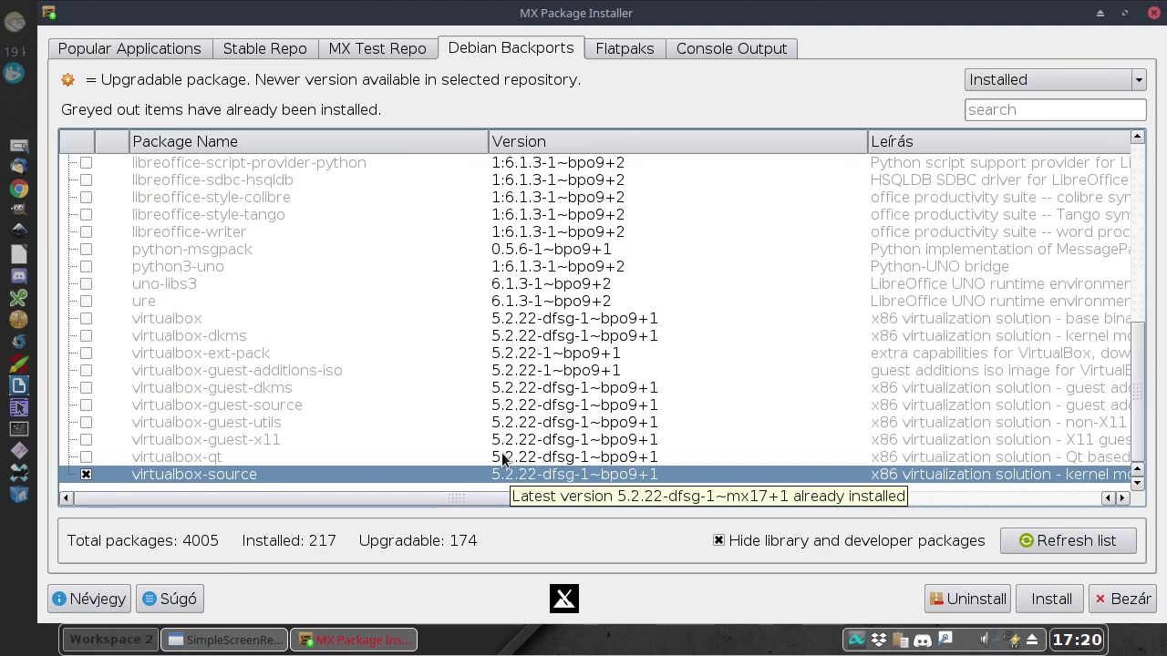
left_click(85, 474)
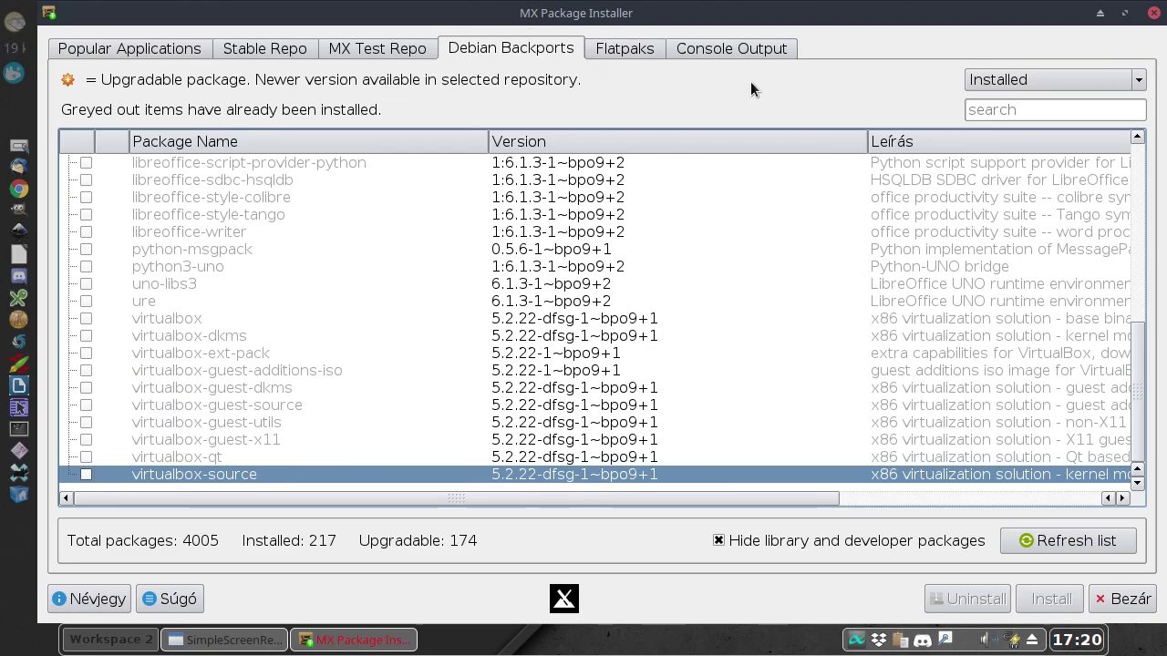
Open the Flatpaks list and browse the apps offered by the flathub remote
left_click(636, 50)
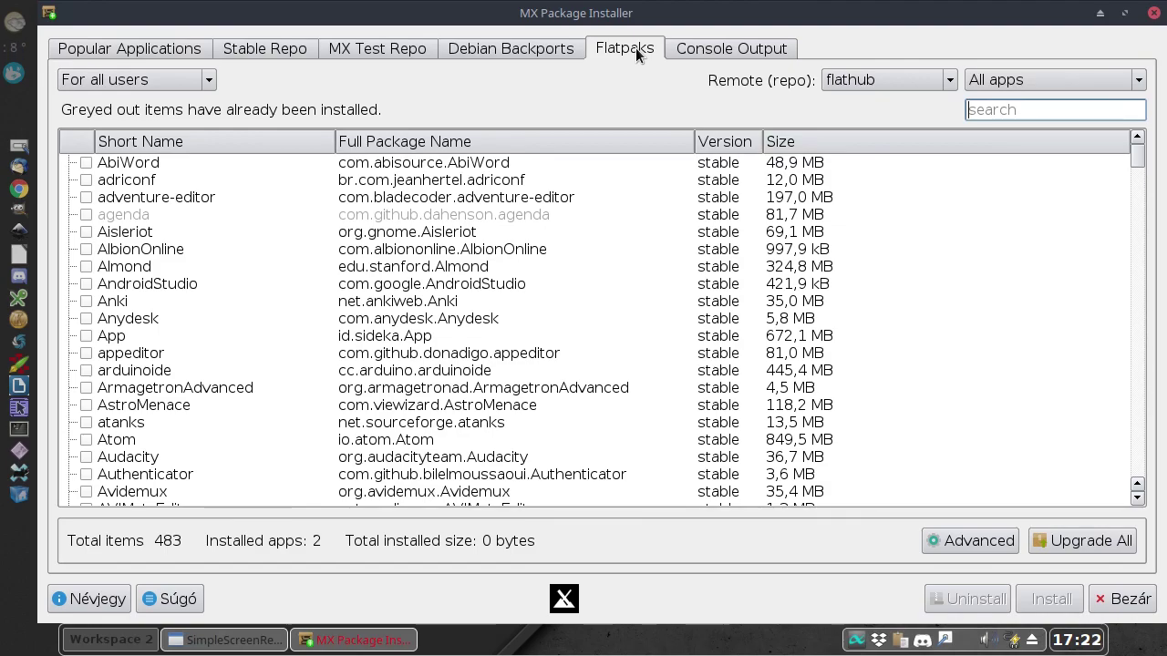
scroll(238, 291, "down", 1)
scroll(237, 293, "down", 2)
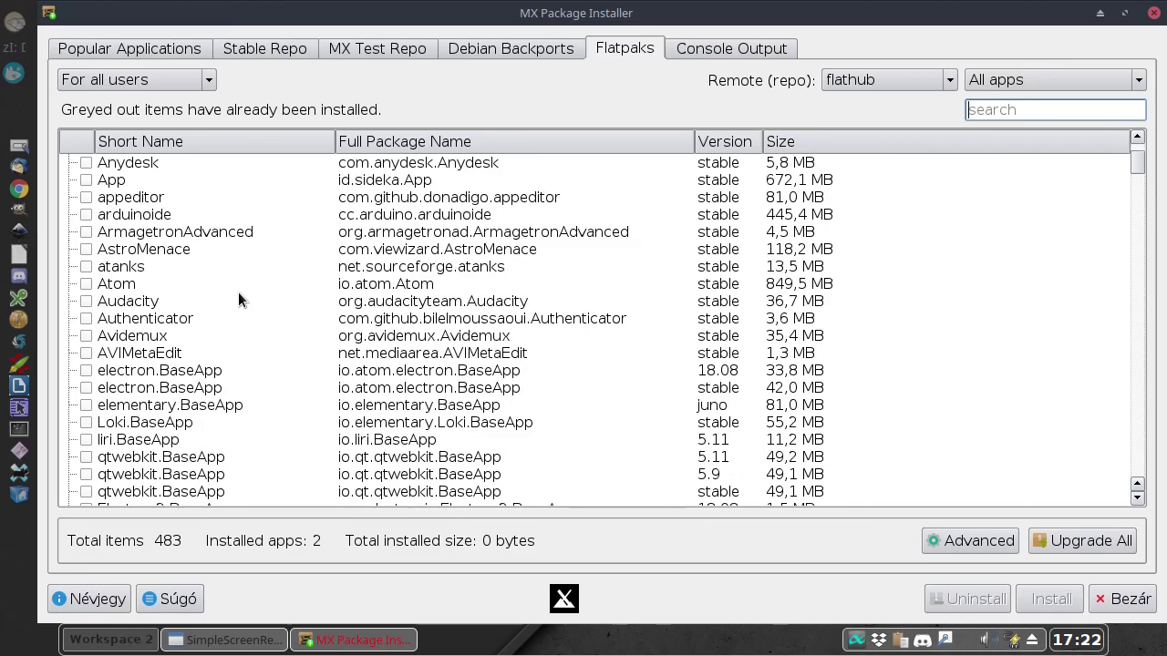
scroll(238, 299, "down", 7)
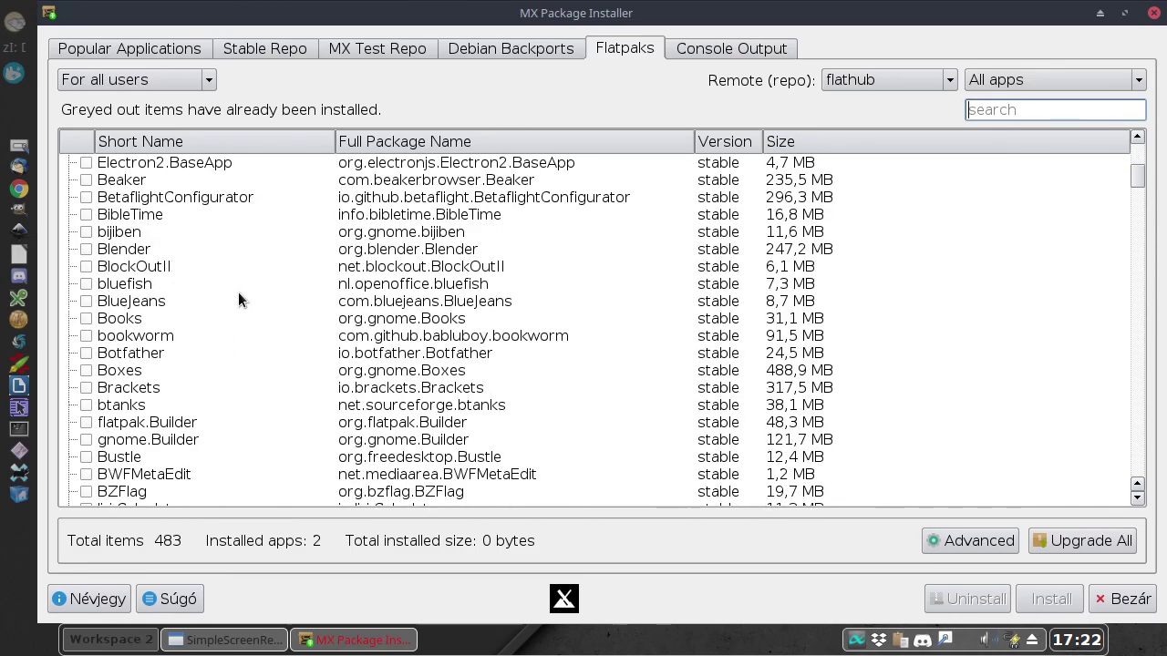
scroll(238, 299, "up", 10)
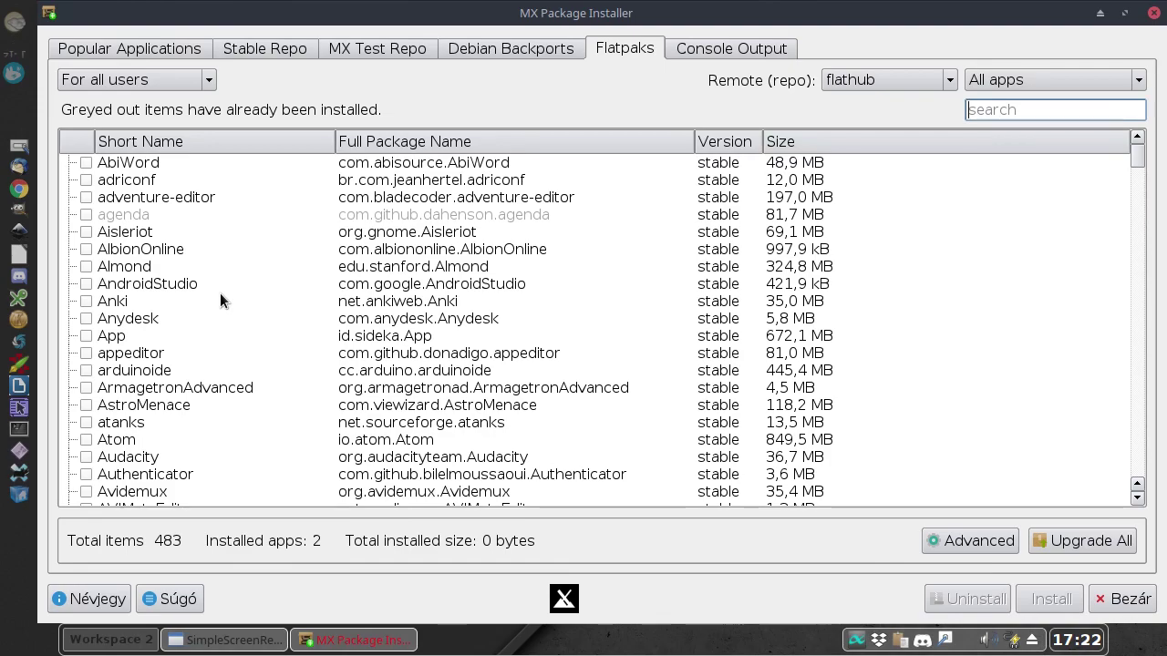
scroll(220, 292, "down", 1)
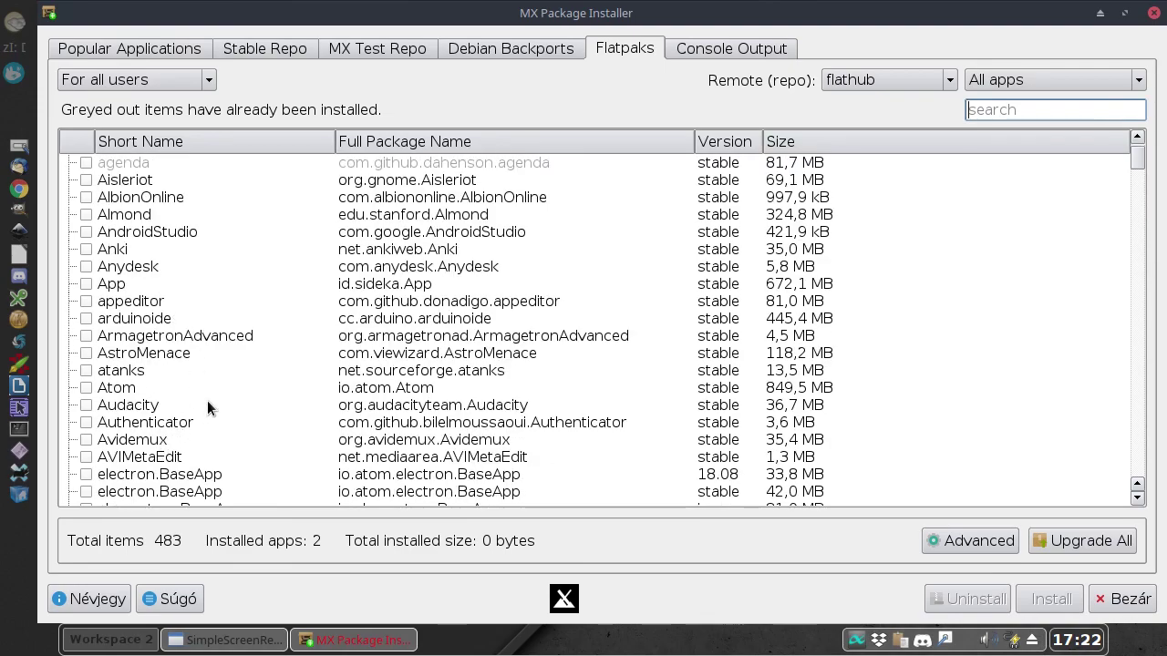
Tick Audacity among the flathub apps and look through the list filtered to Not installed
left_click(87, 404)
scroll(253, 383, "down", 1)
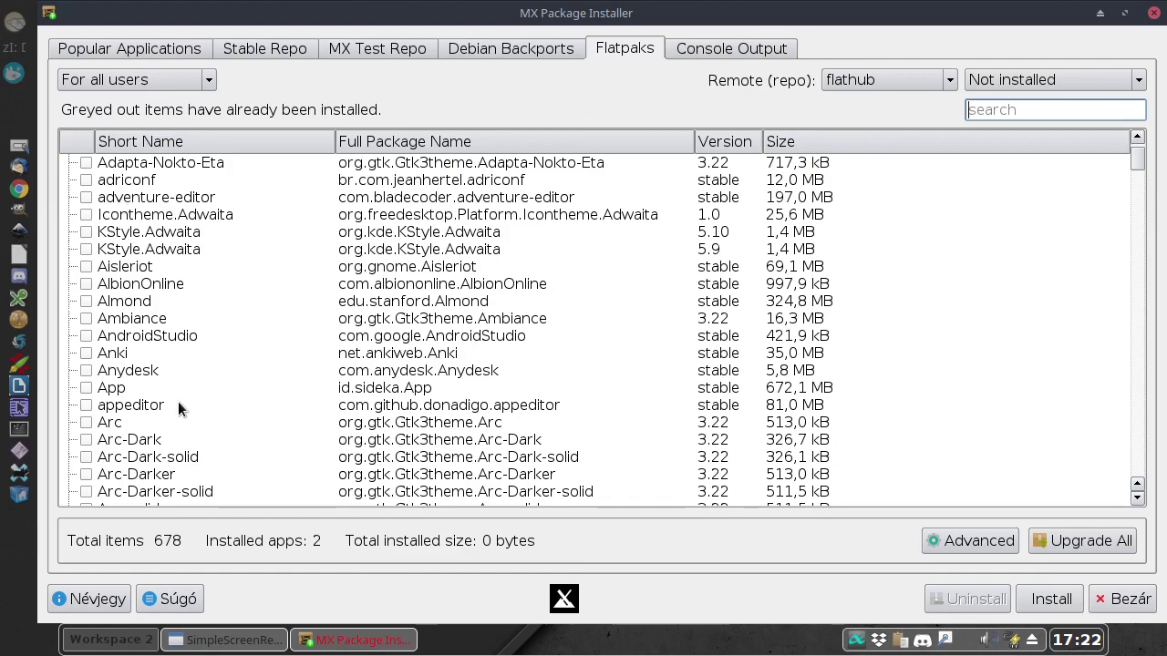
scroll(179, 409, "down", 3)
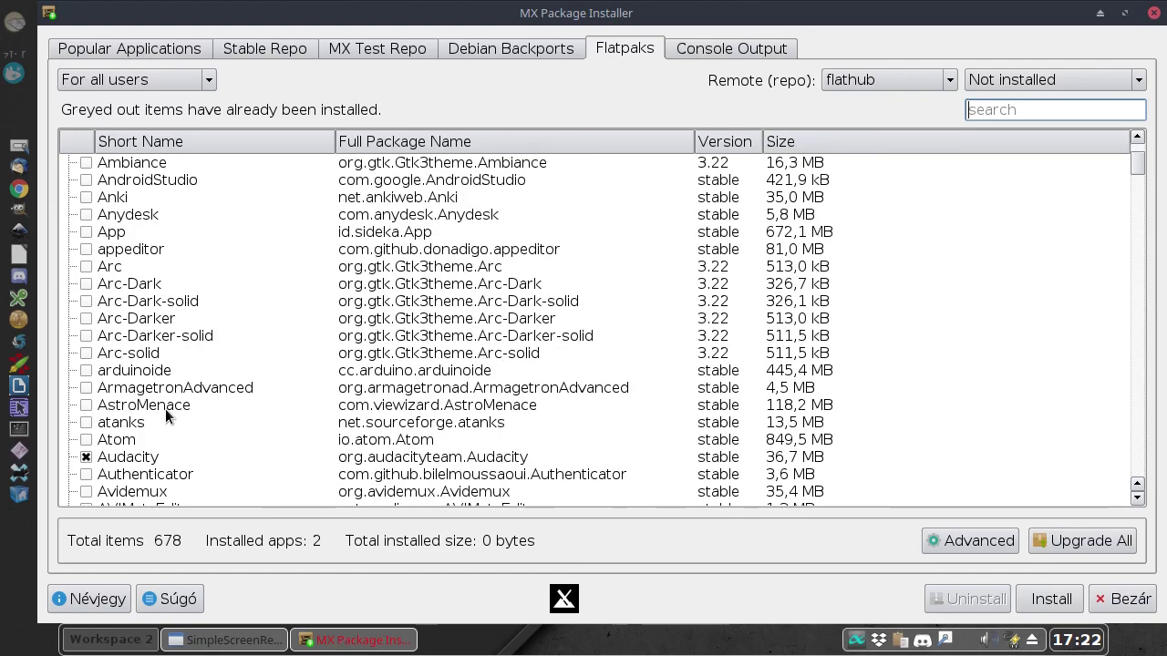
scroll(166, 415, "down", 2)
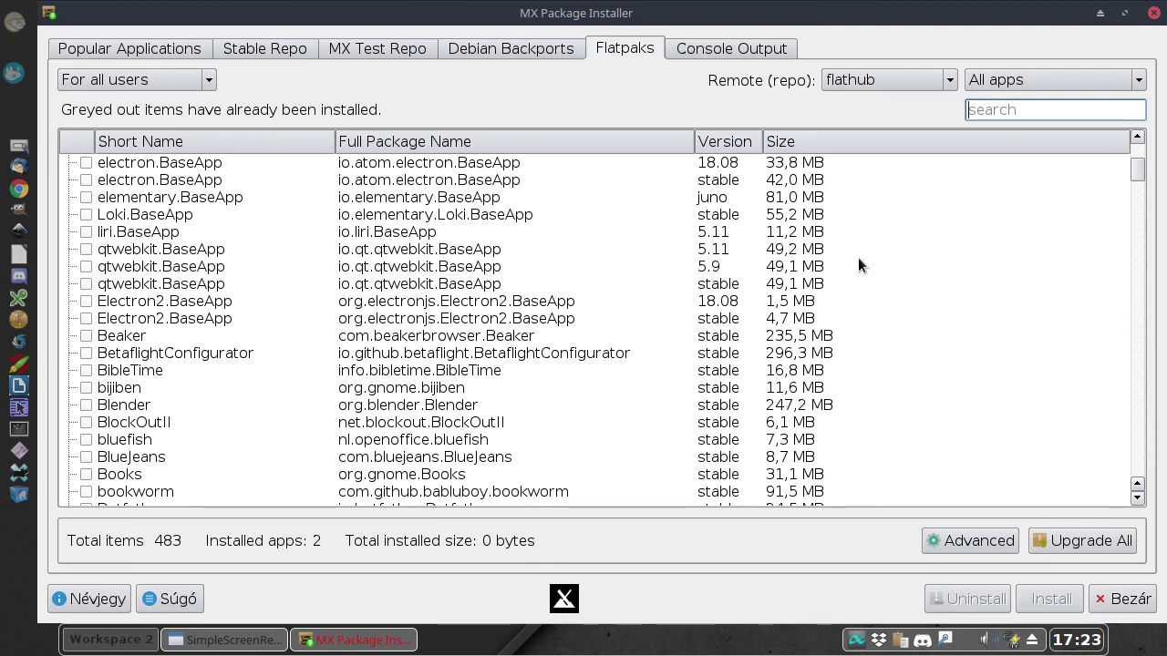
Check the remote repository choices, filter the flathub list to Installed apps and tick agenda
left_click(911, 84)
left_click(912, 84)
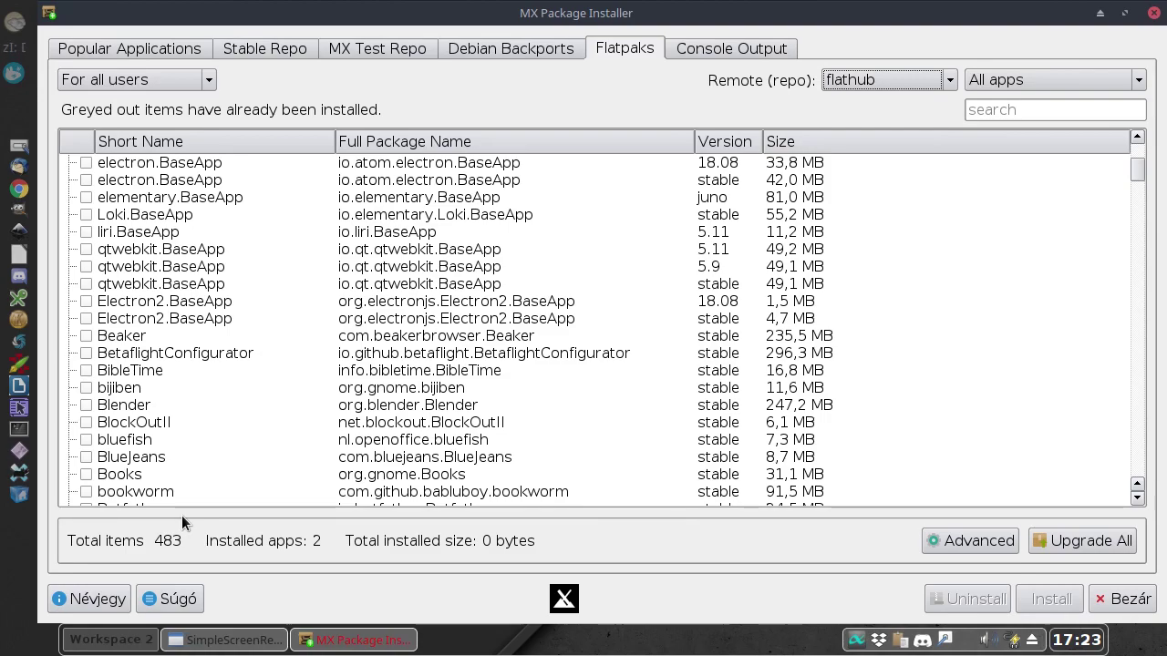
left_click(972, 80)
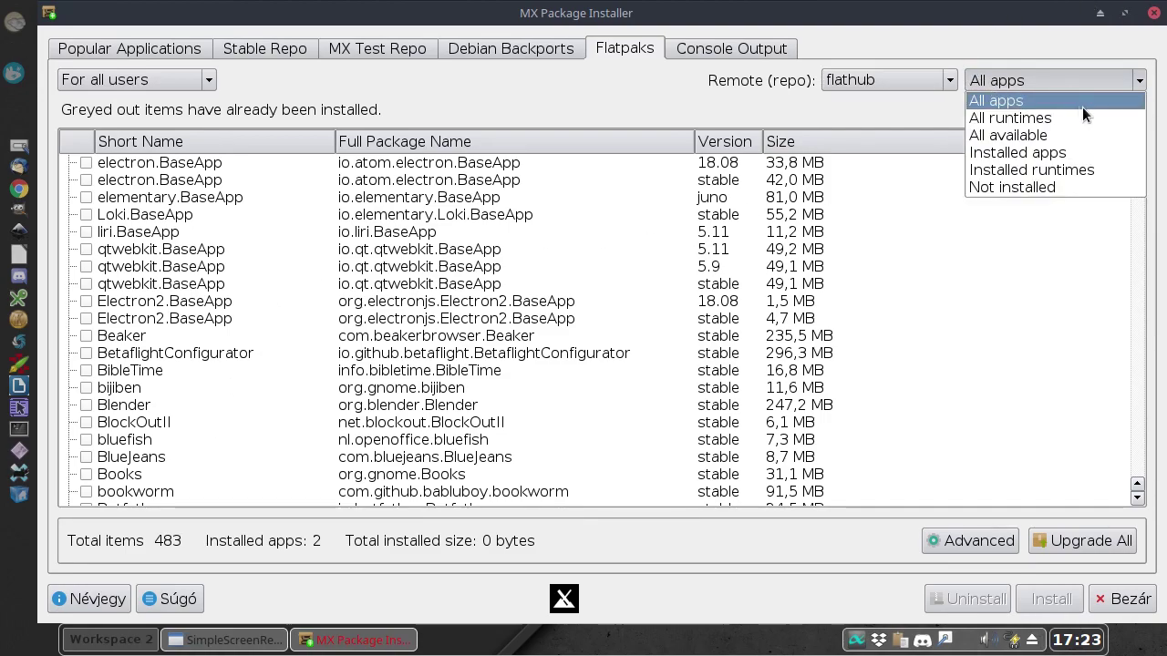
left_click(1060, 153)
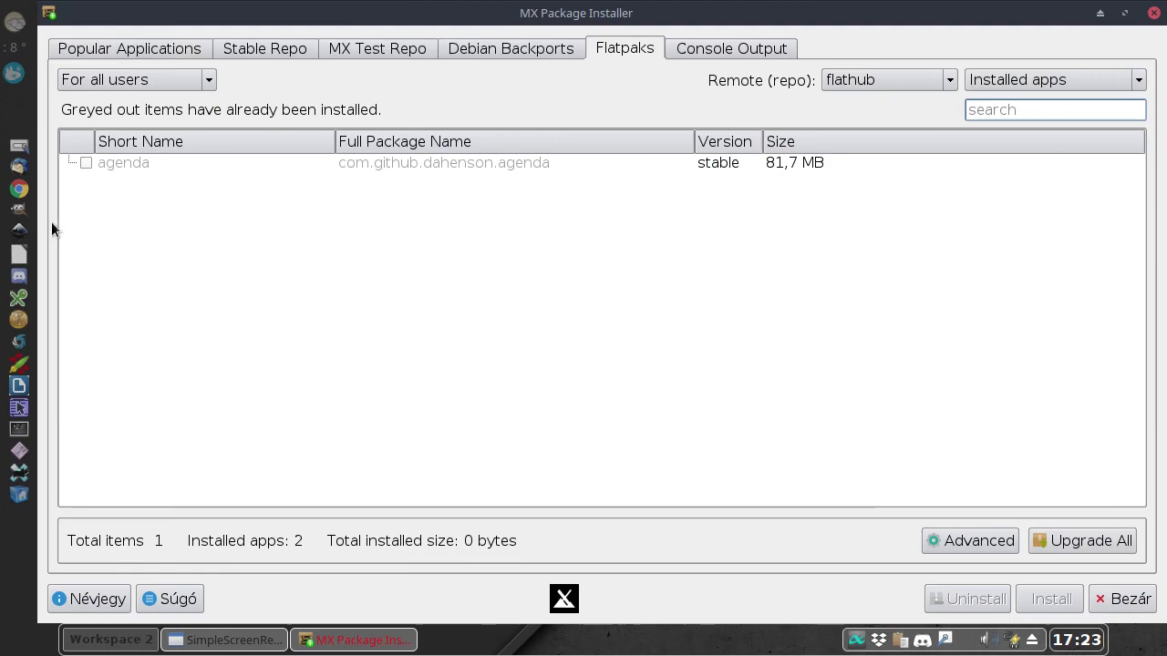
left_click(87, 162)
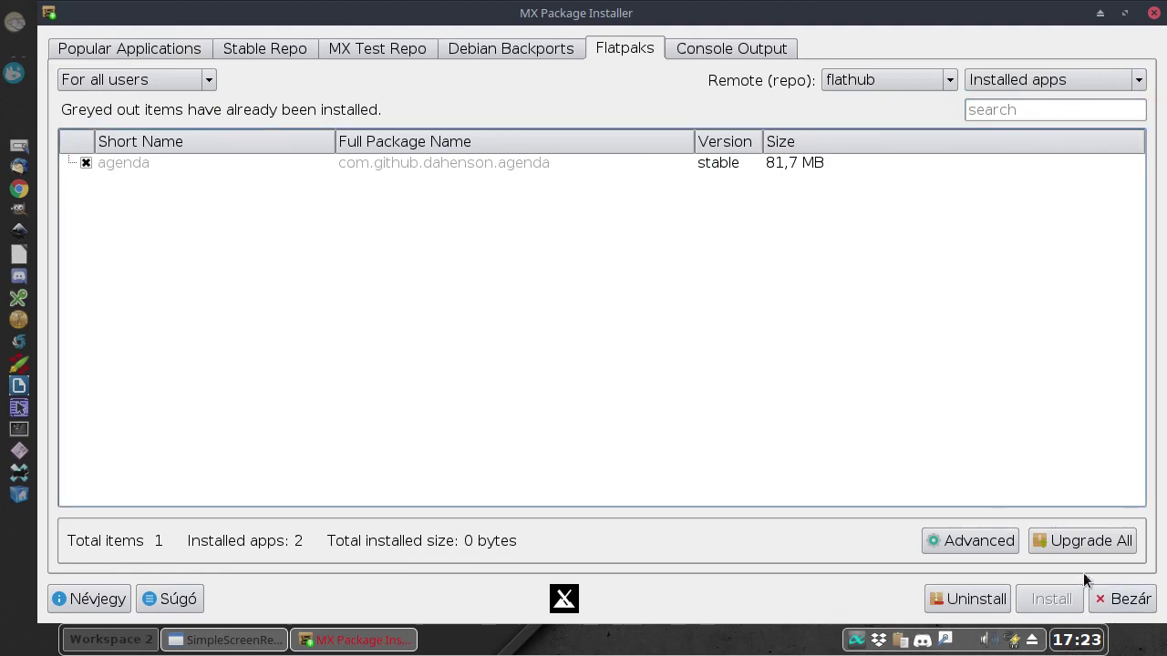
Uninstall the ticked agenda Flatpak and acknowledge the finished processing
left_click(961, 599)
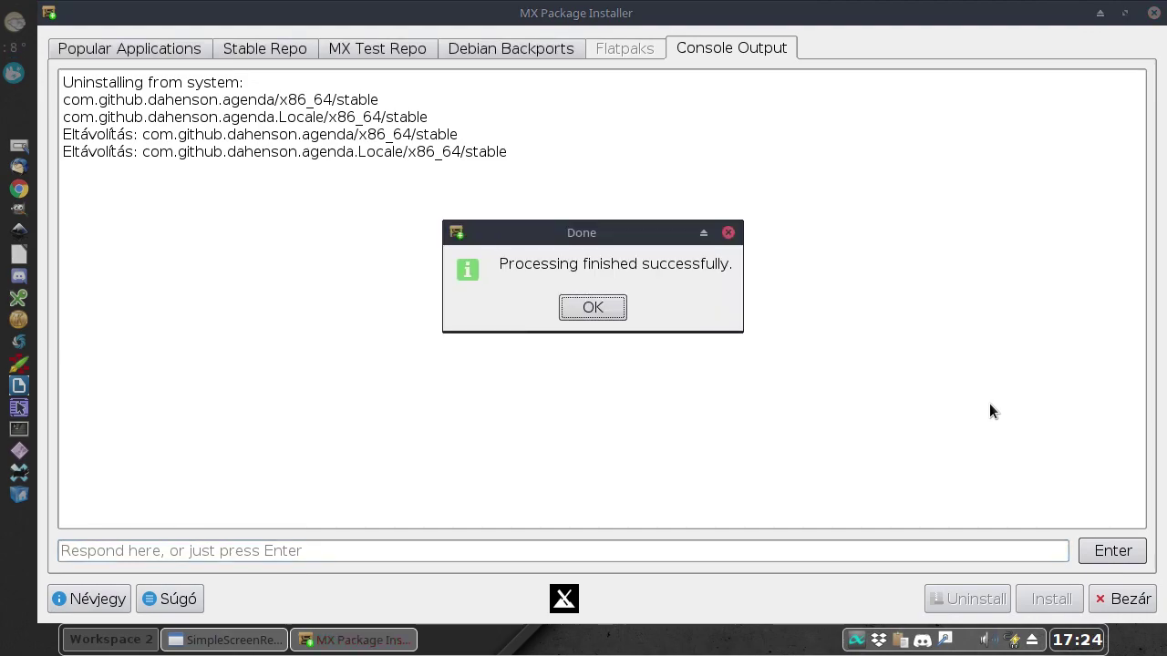
left_click(594, 308)
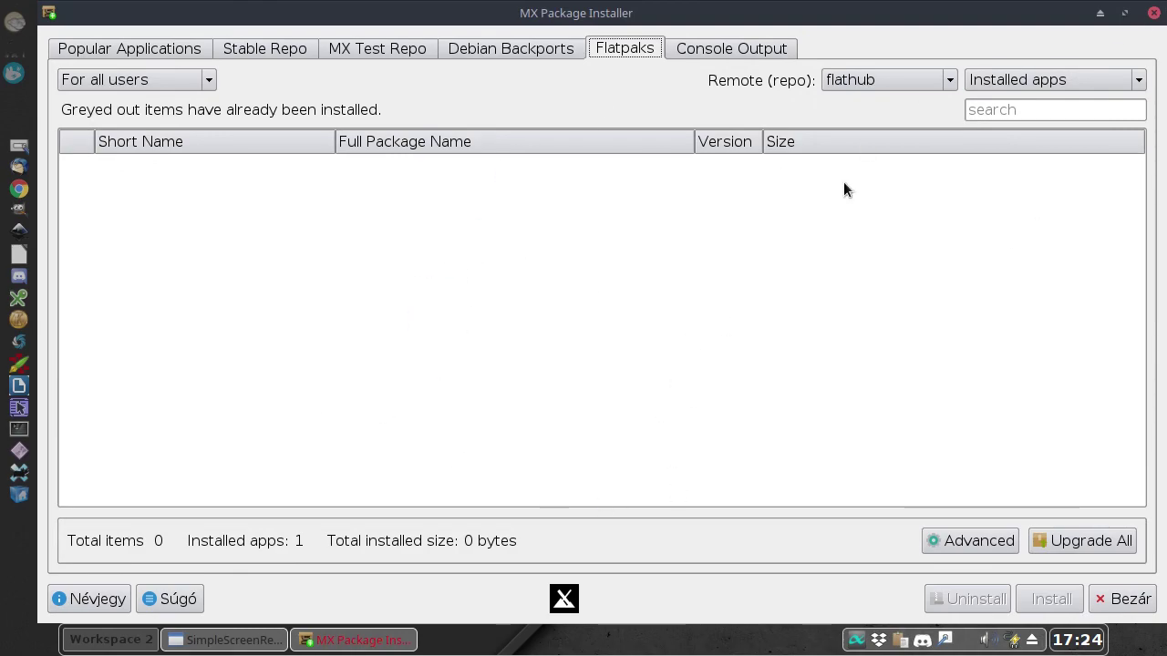
Filter the flathub Flatpaks to All apps and switch the remote repository to gnome
left_click(1062, 81)
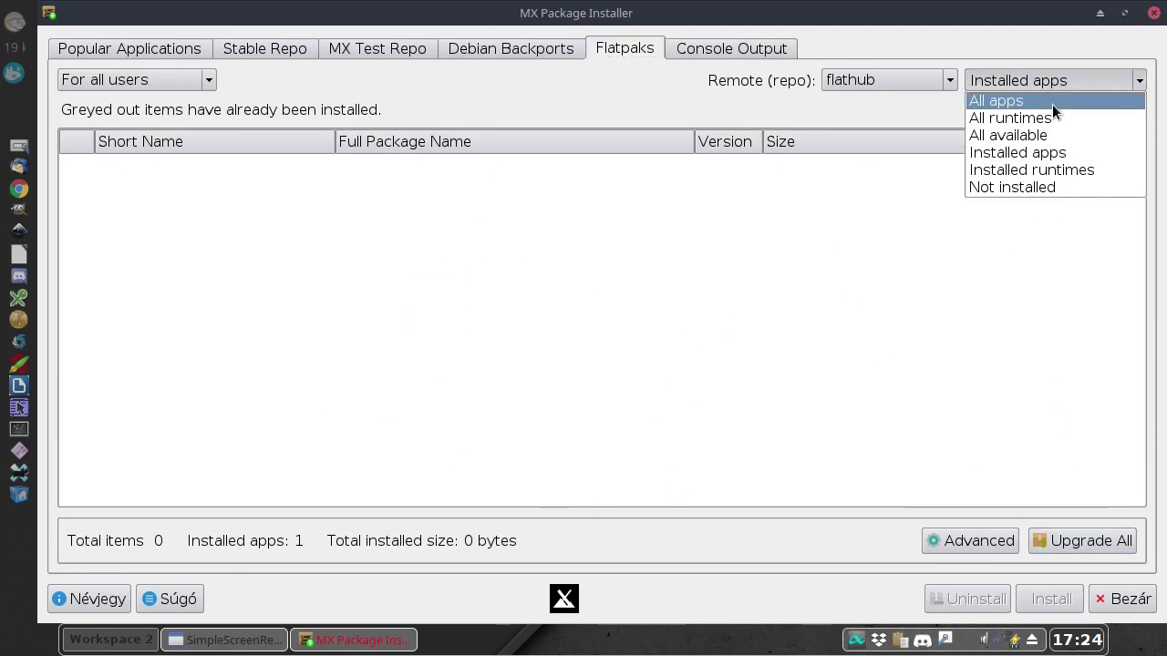
left_click(1052, 102)
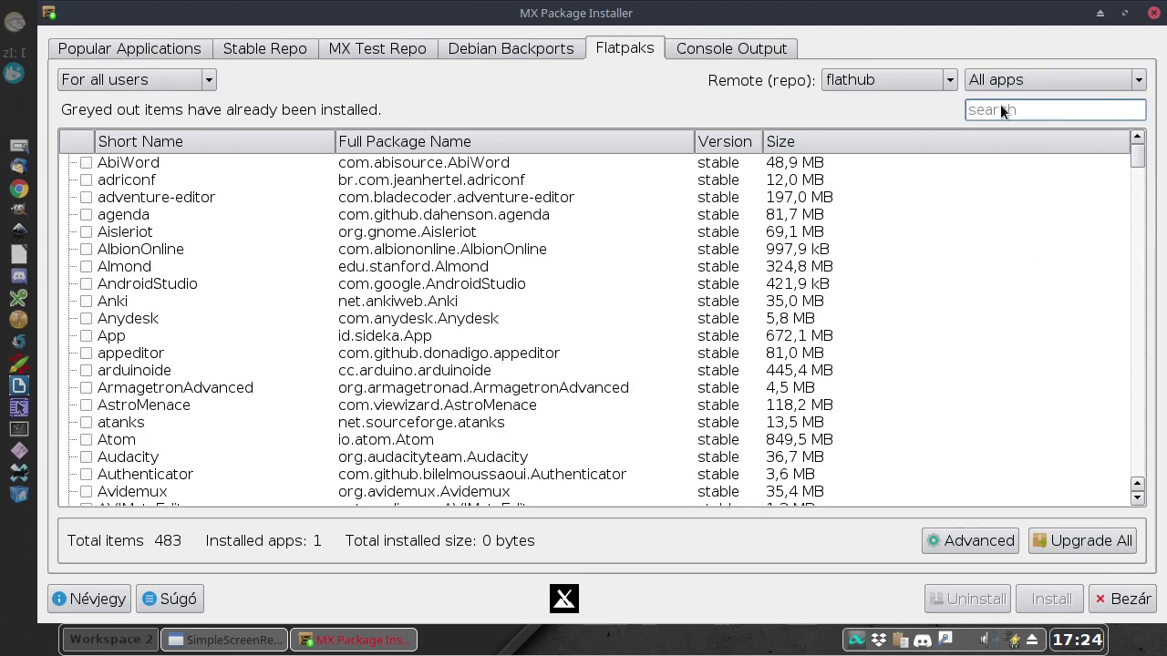
left_click(884, 82)
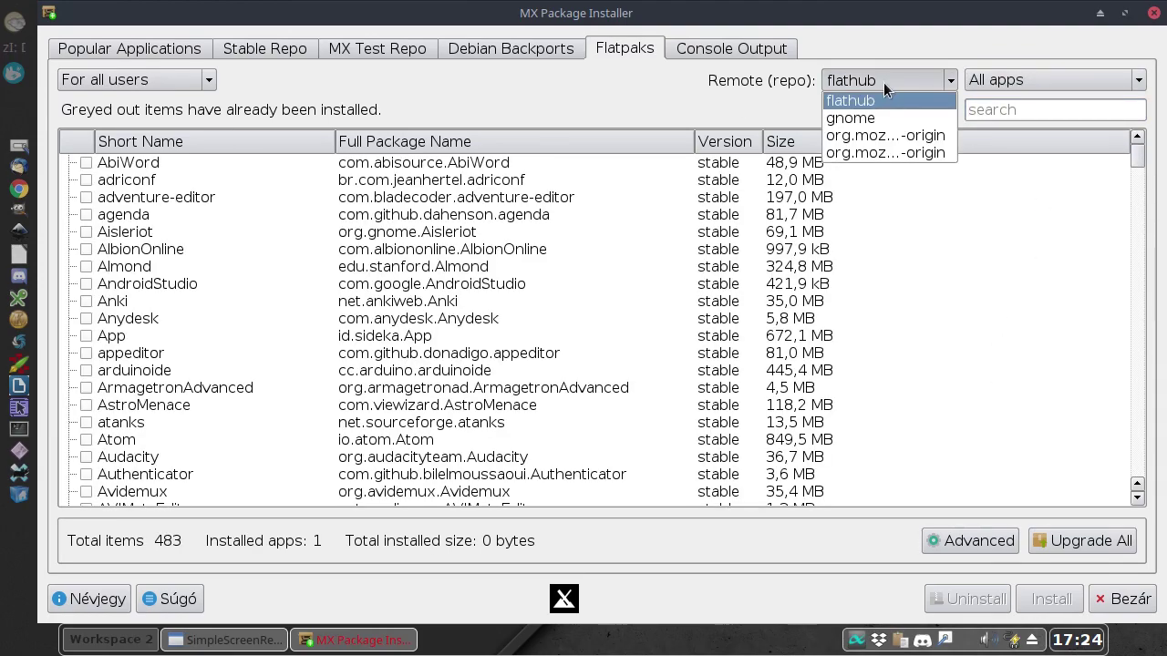
left_click(876, 116)
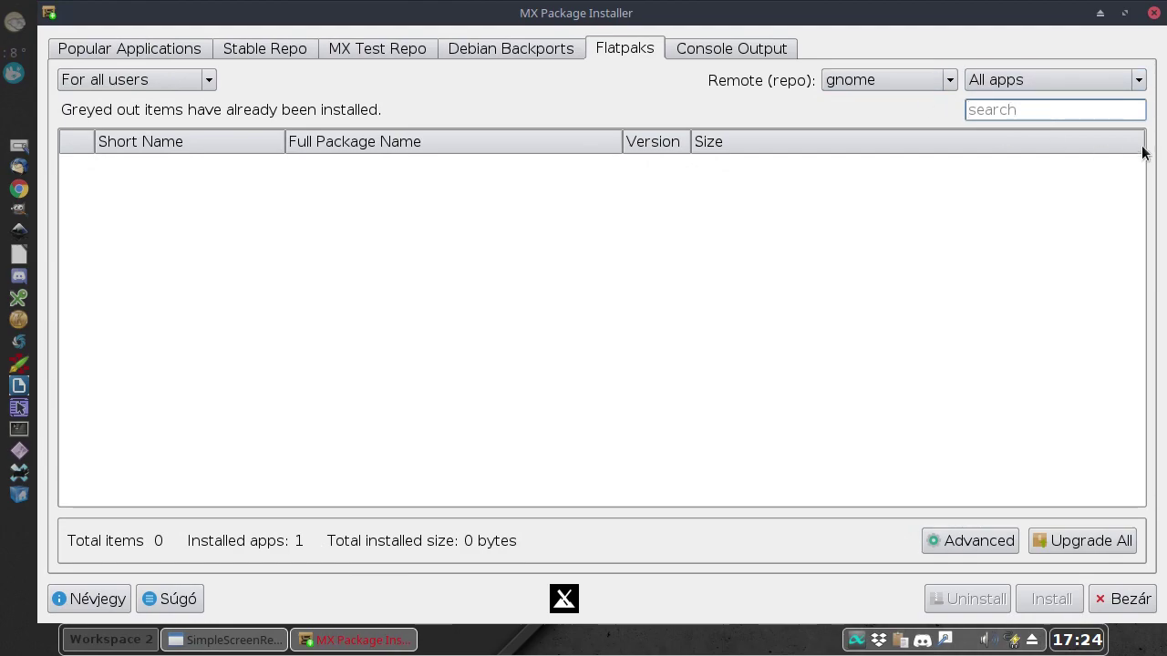
Examine the advanced Flatpak remote settings: user scope, available remotes, remote URL and Flatpakref location entries, leaving them without changes
left_click(974, 541)
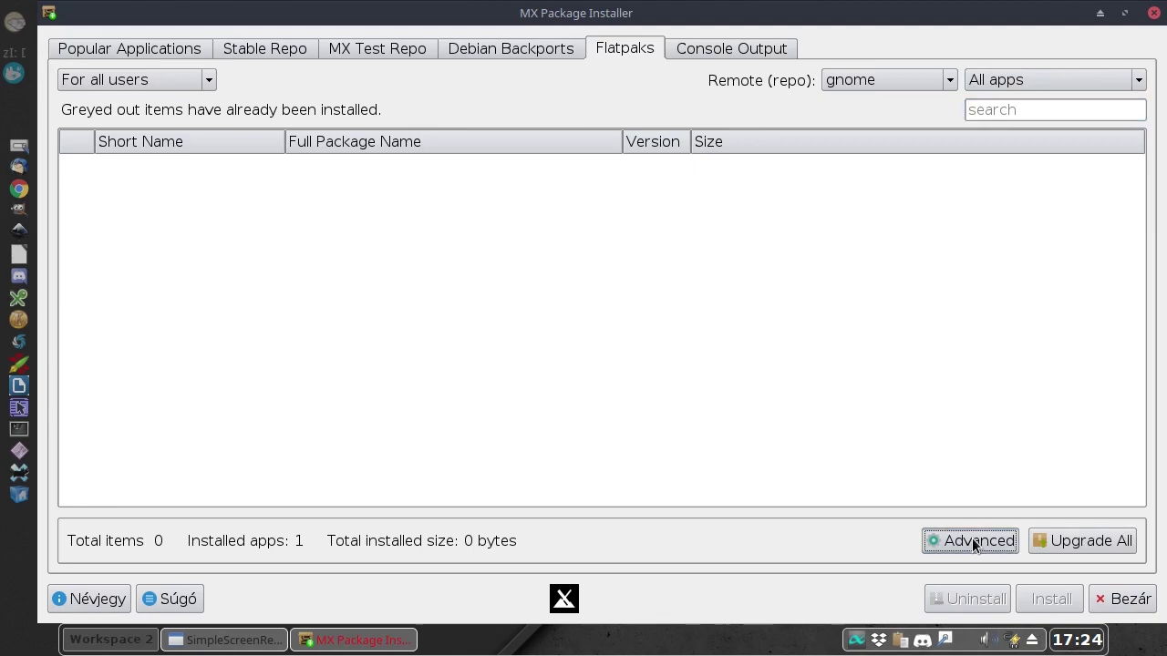
left_click(454, 228)
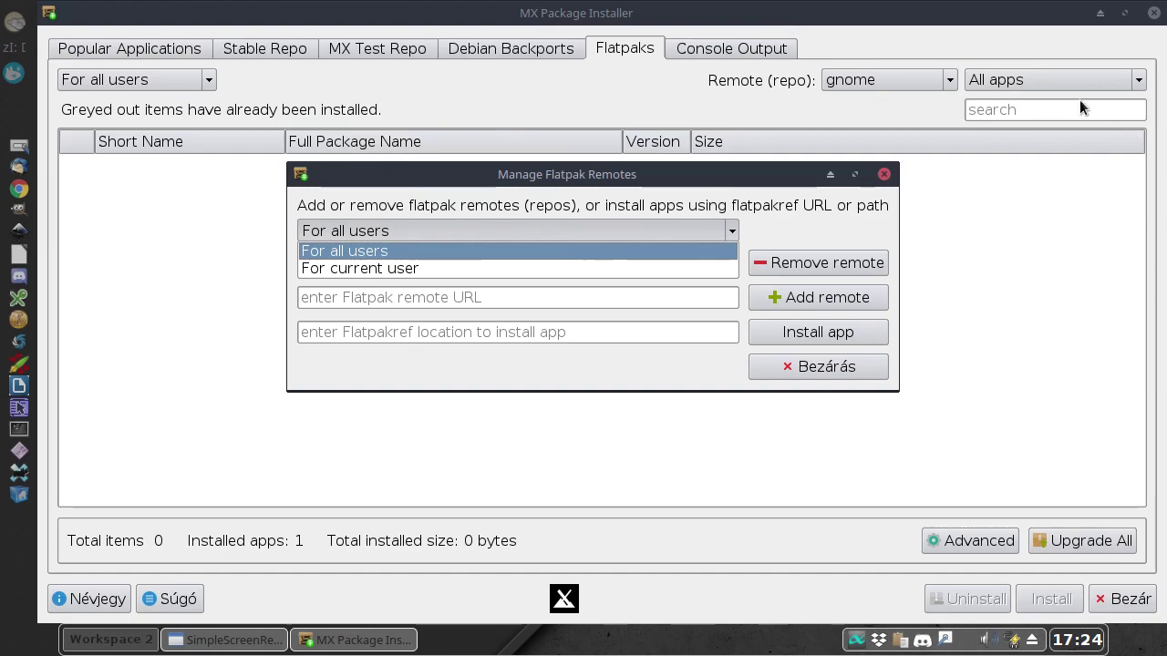
left_click(386, 250)
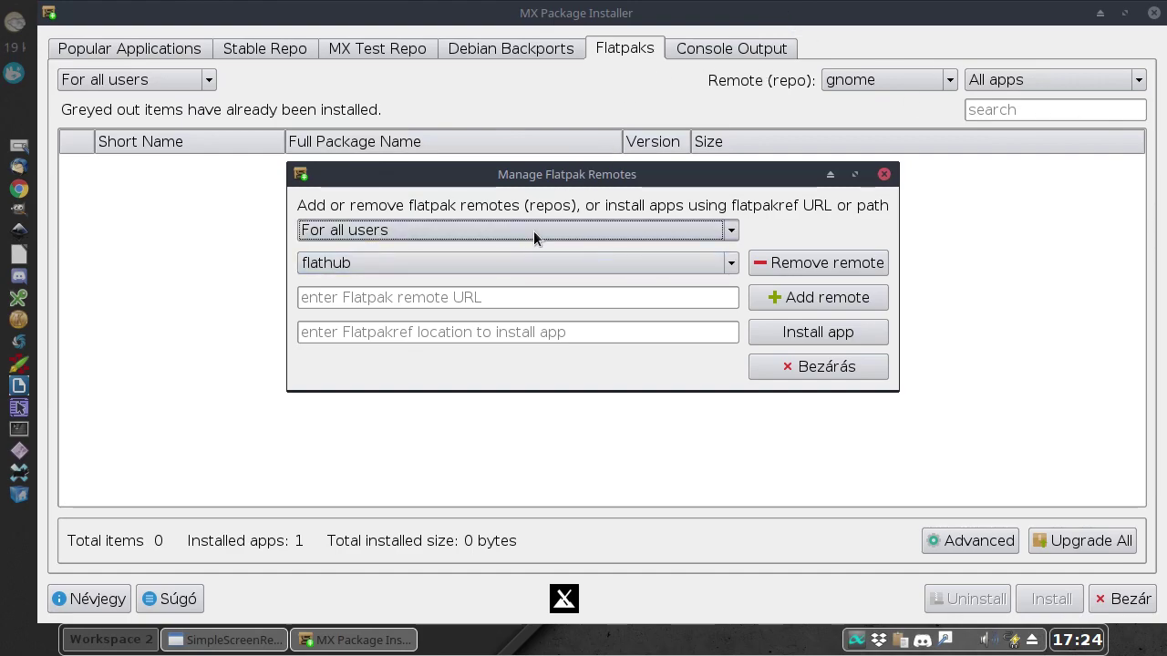
left_click(730, 263)
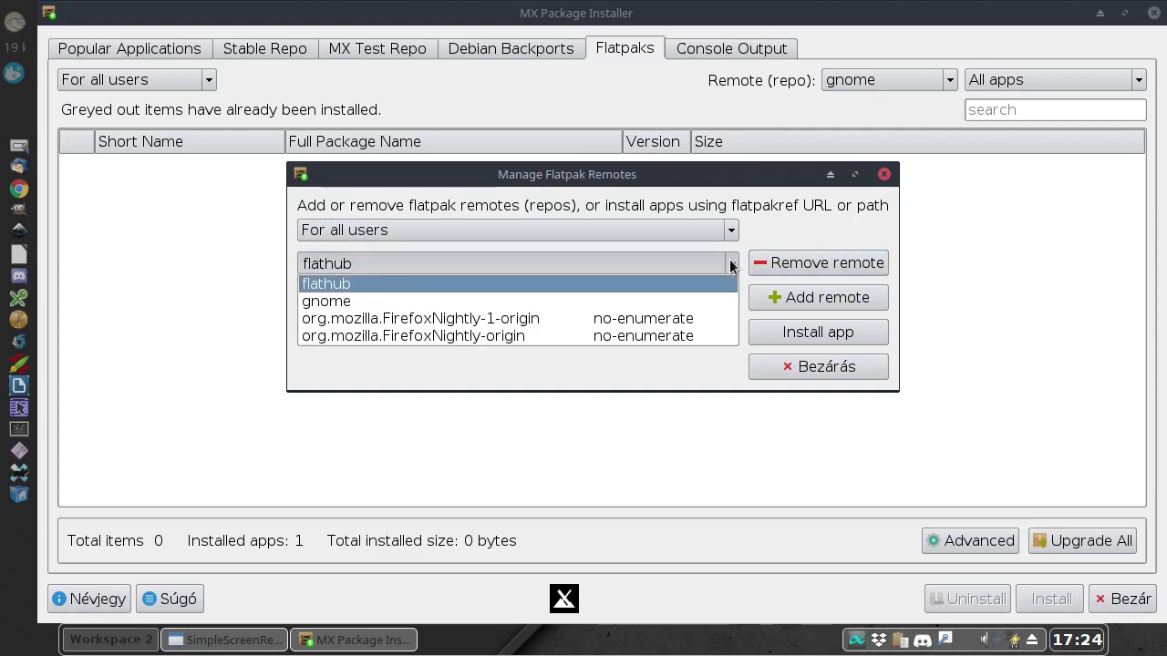
left_click(509, 283)
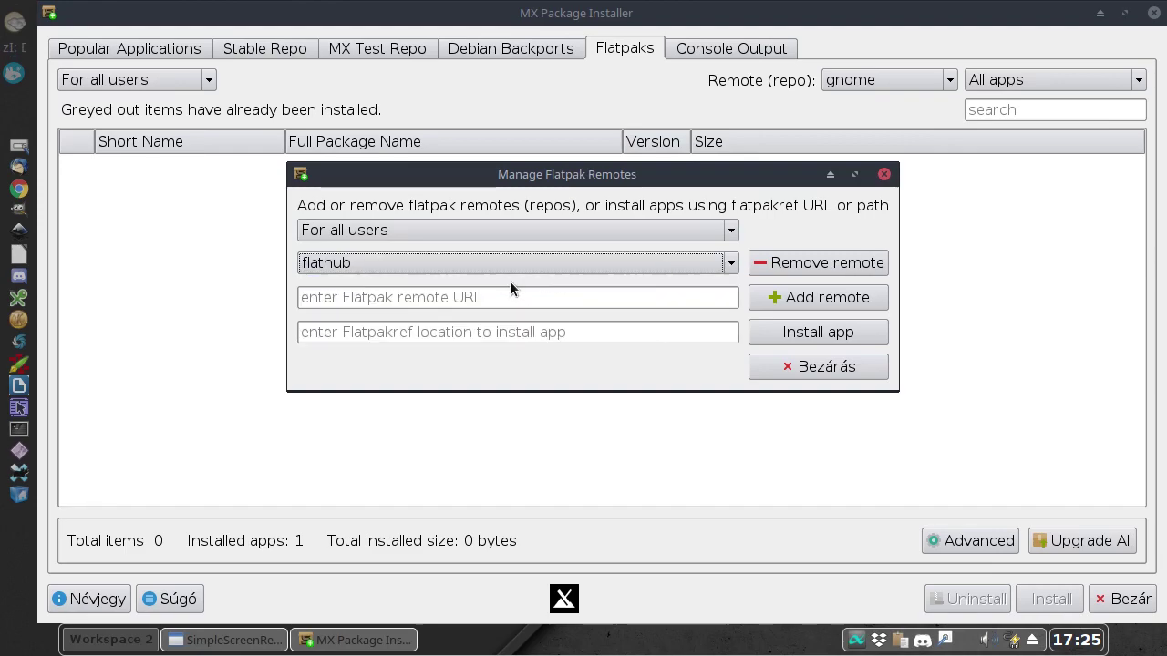
left_click(807, 301)
left_click(567, 297)
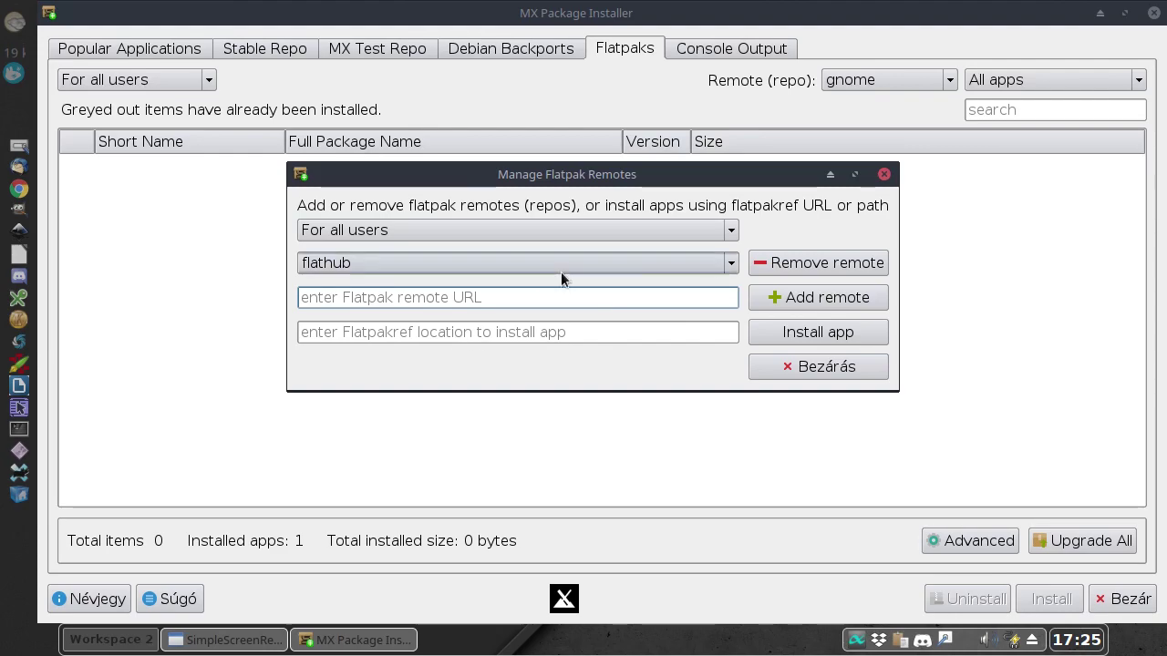
left_click(367, 333)
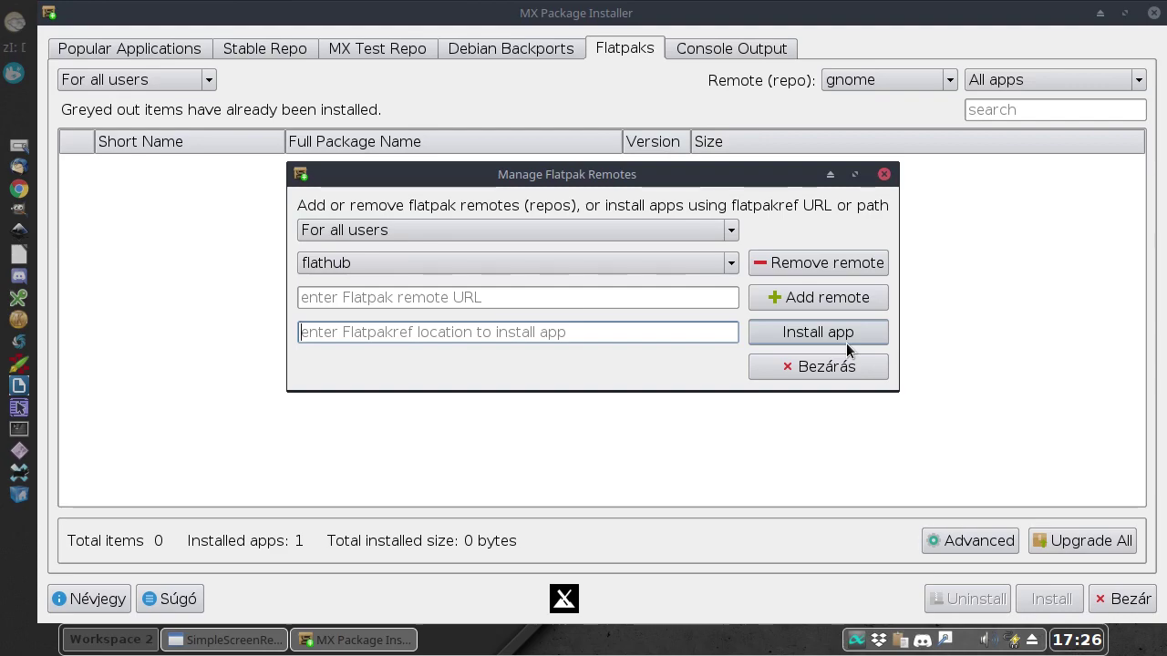
left_click(840, 369)
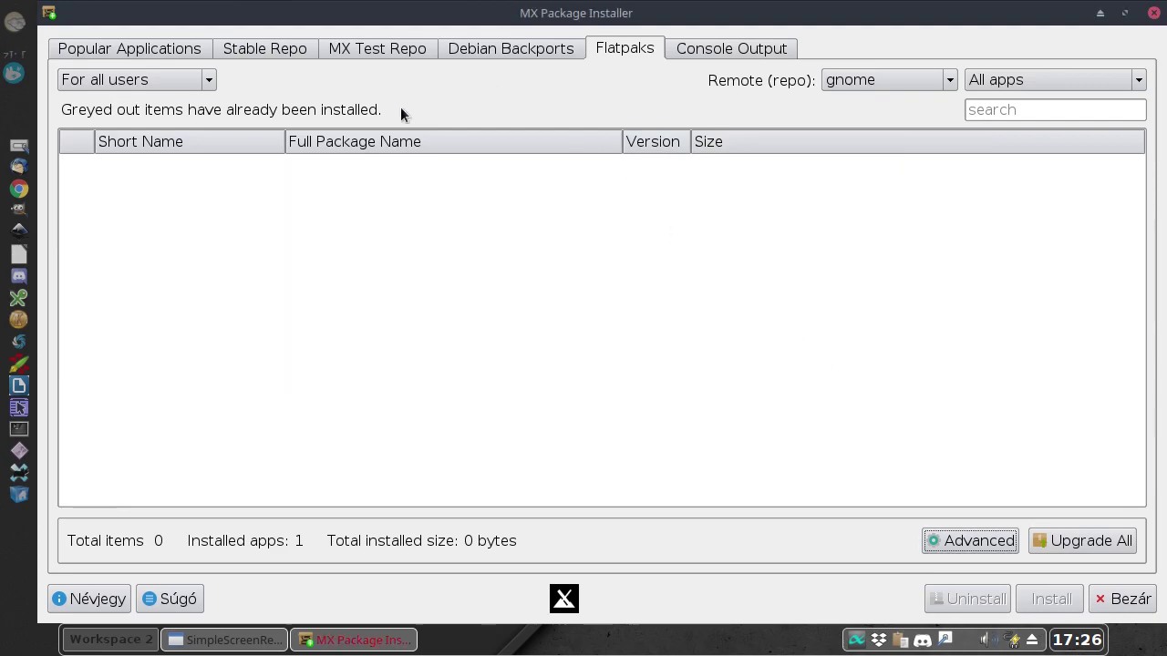
Filter the gnome remote's Flatpak list to Installed apps
left_click(982, 81)
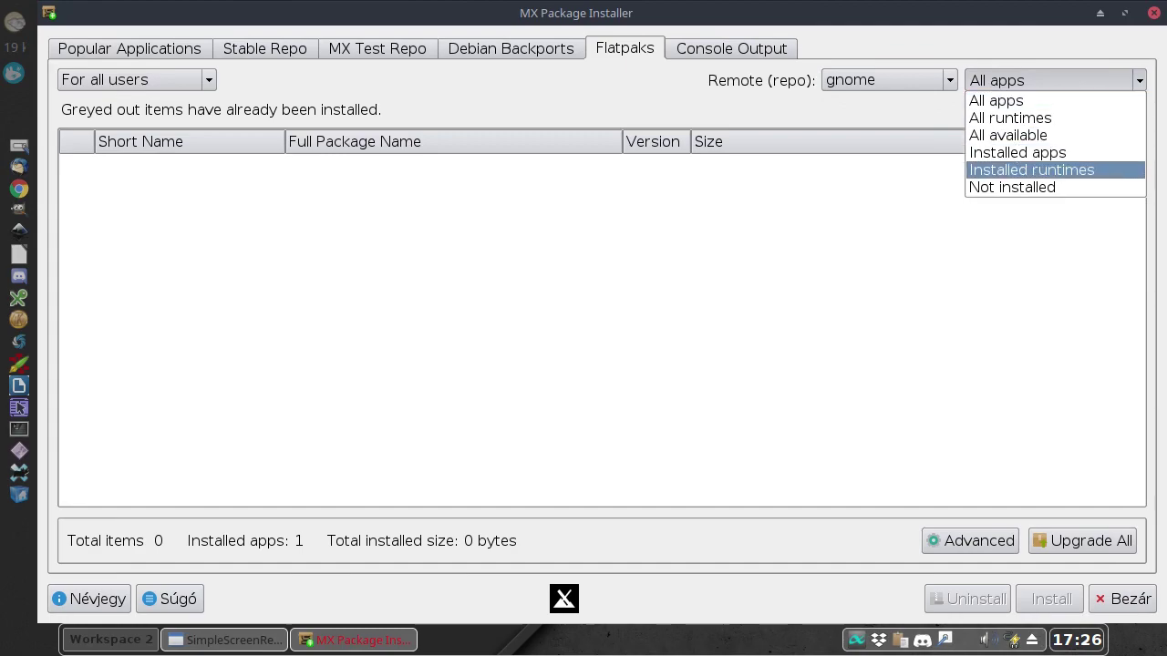
left_click(1043, 151)
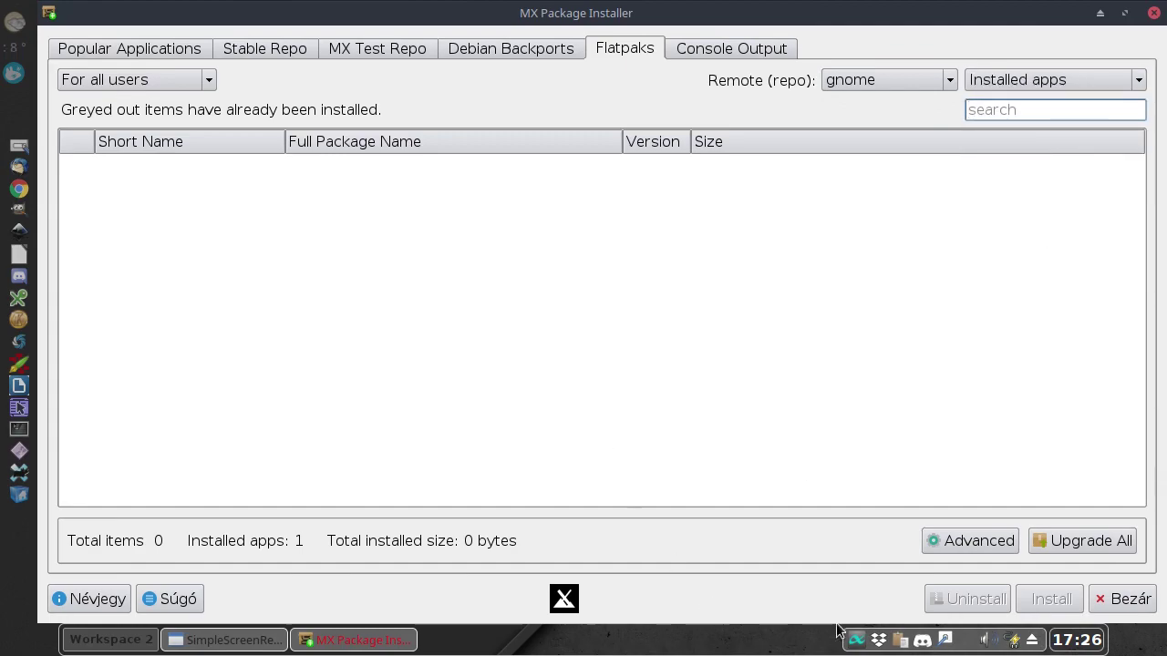